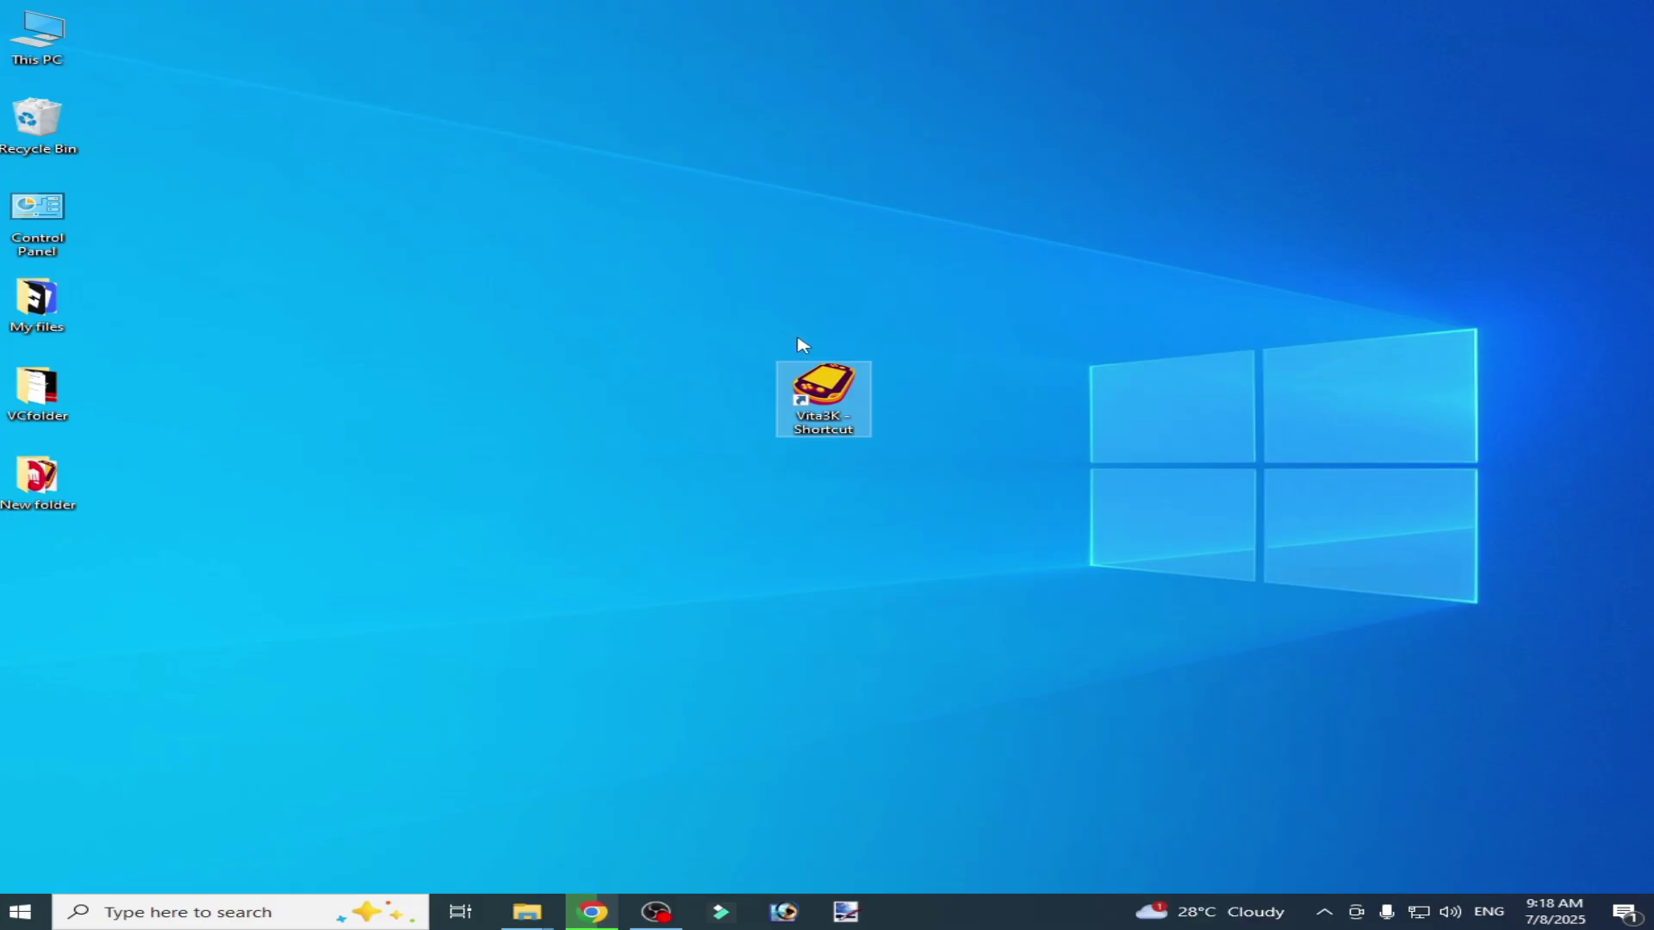
Drag the Vita3K shortcut slightly left to just left of the desktop's centre.
drag(814, 392, 715, 392)
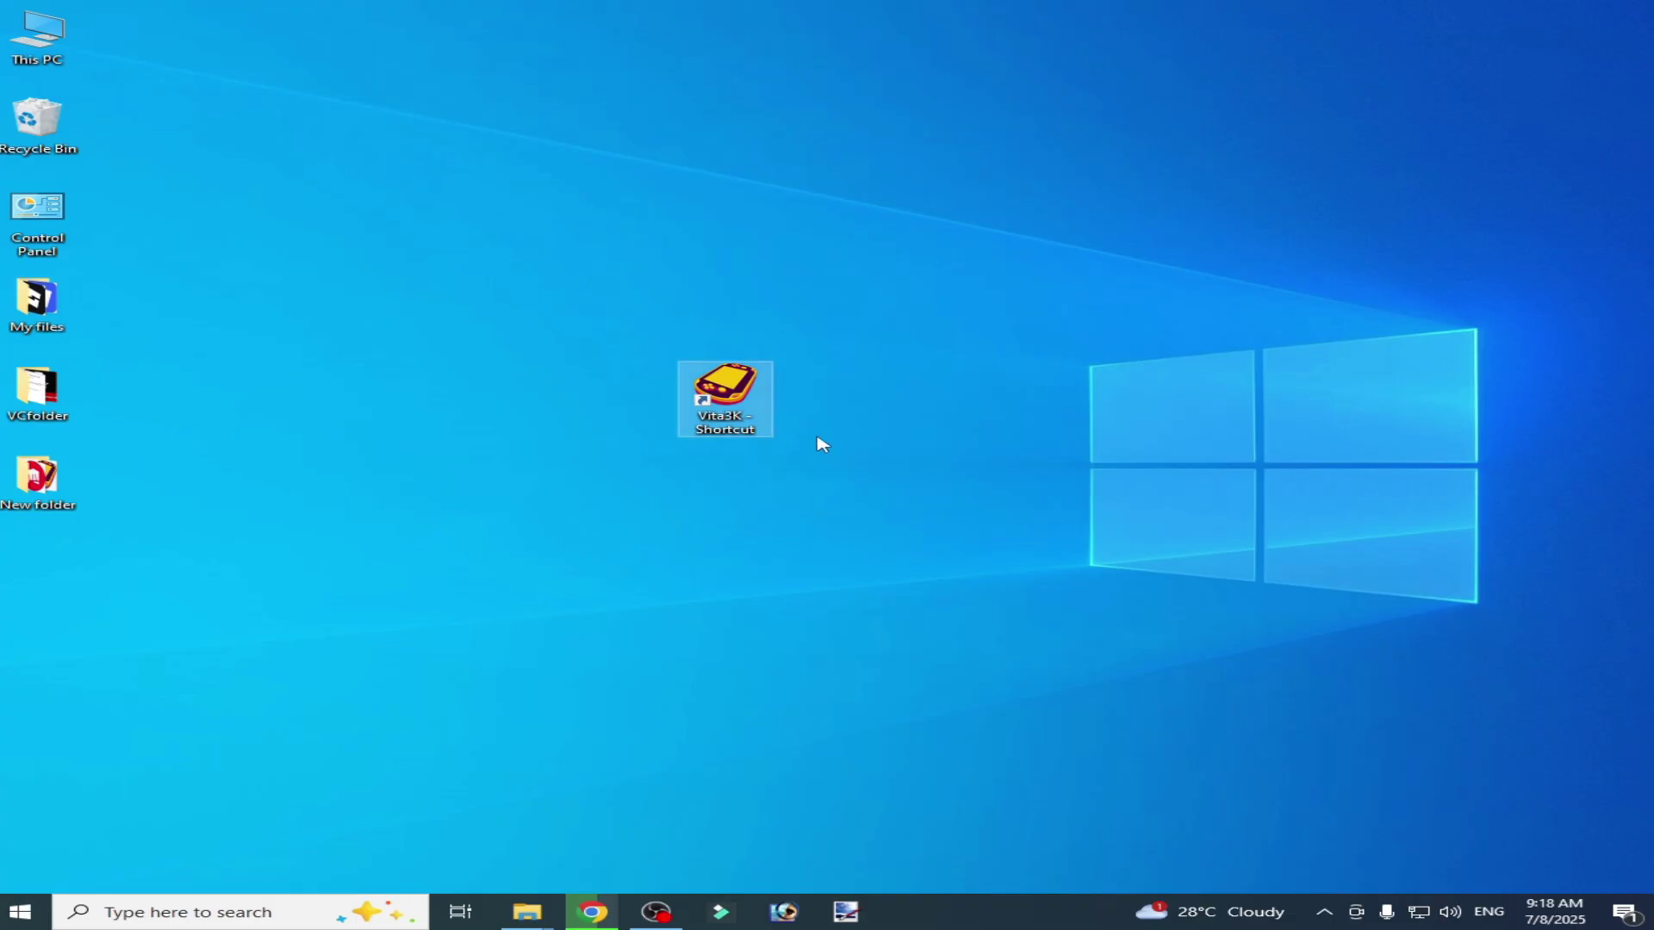
Open the Vita3K shortcut's file location (windows-latest) and reposition the Explorer window.
right_click(735, 395)
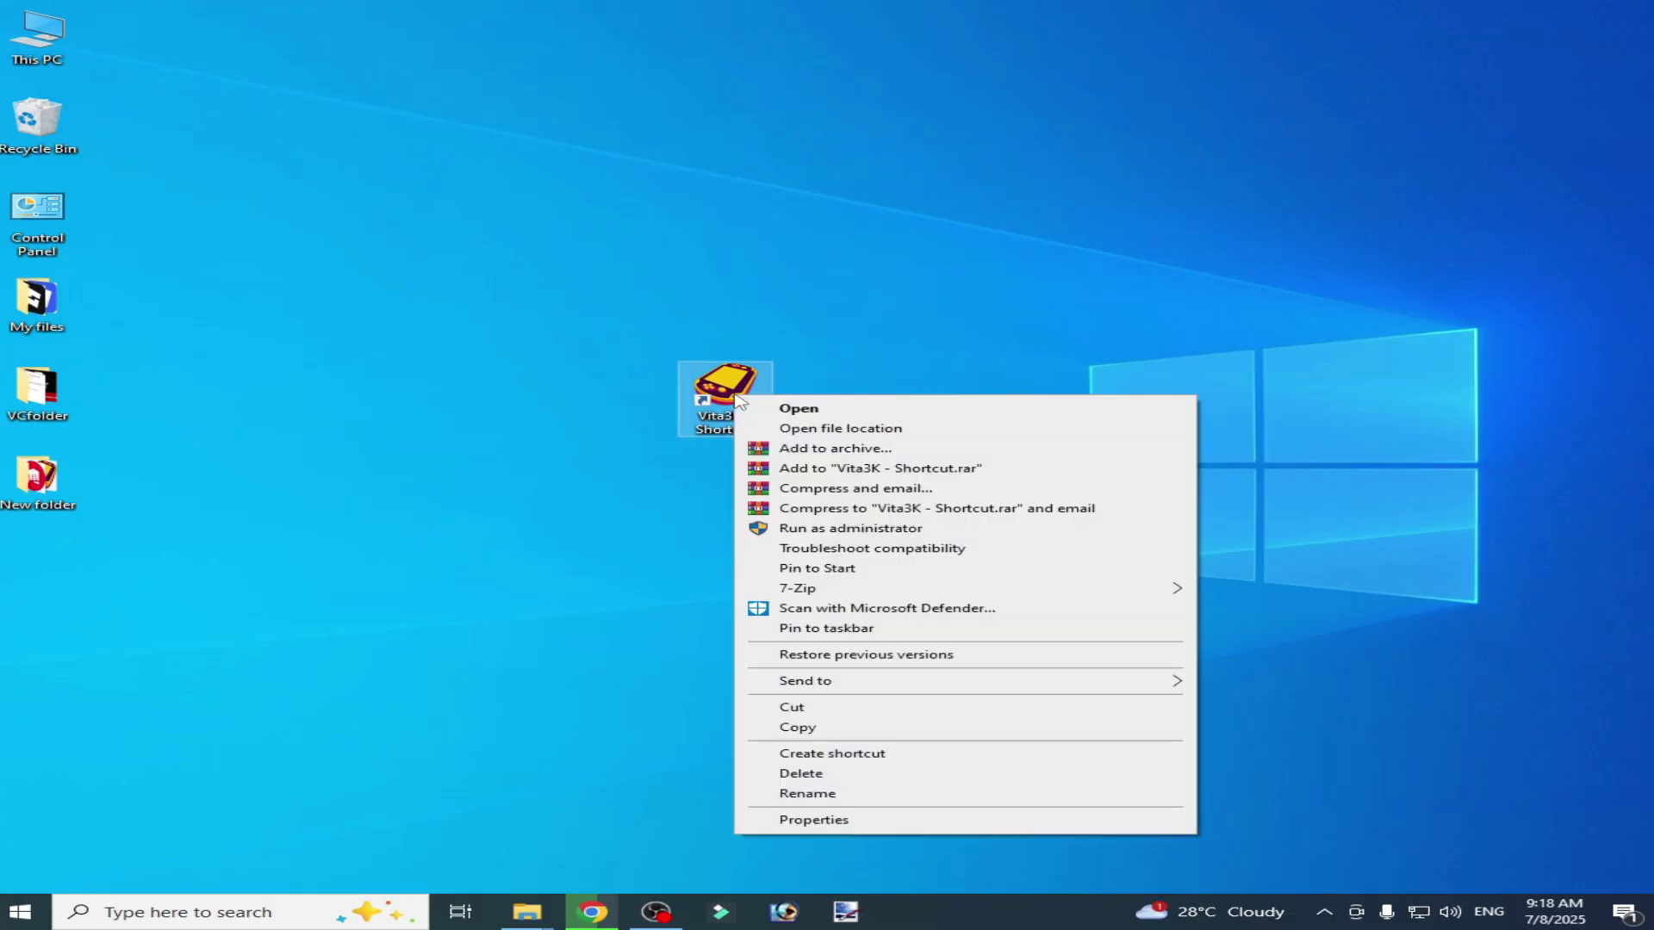
click(800, 430)
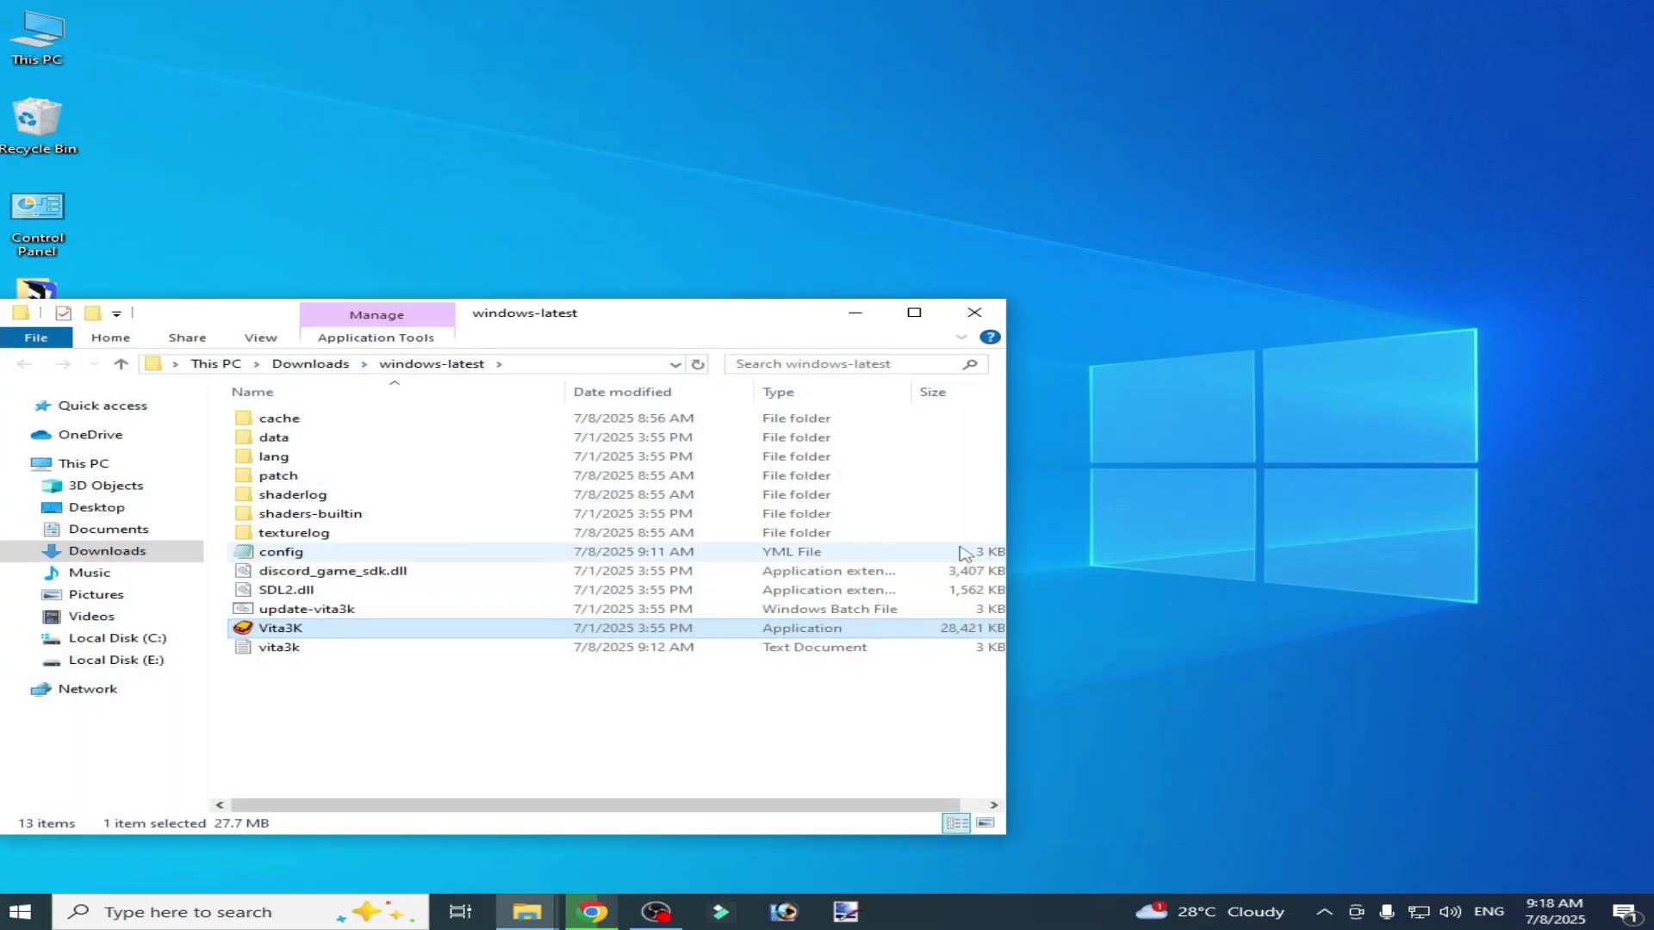
drag(653, 315, 782, 294)
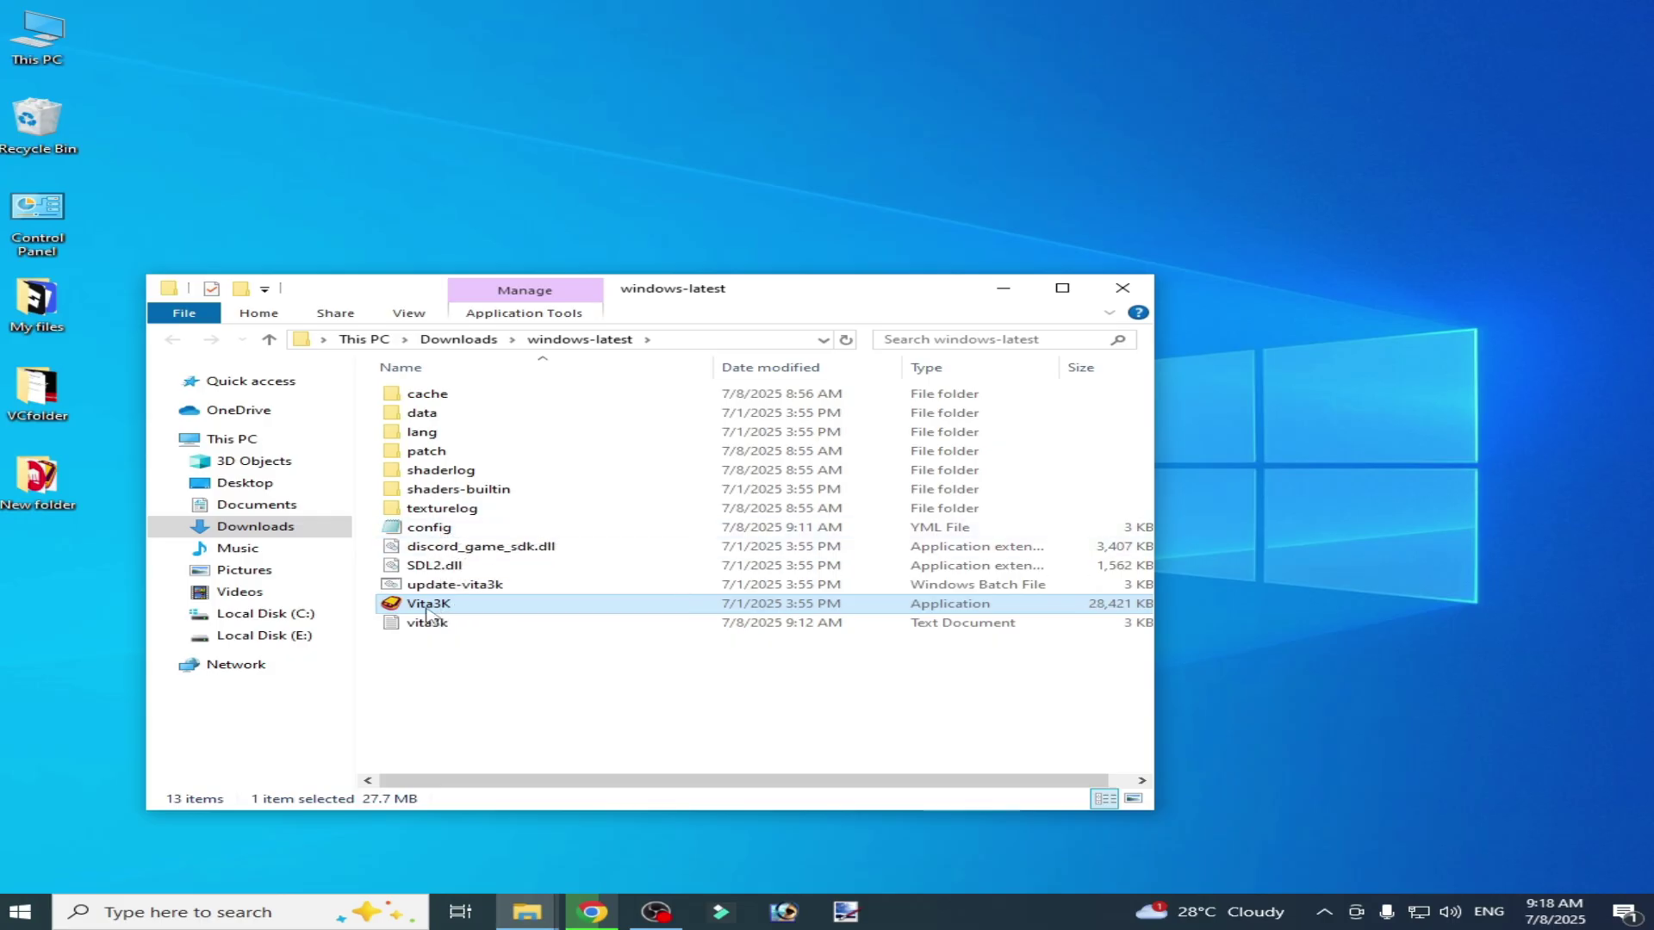
right_click(428, 613)
Run Vita3K as administrator and sign in as User1 to reach the game list.
click(518, 193)
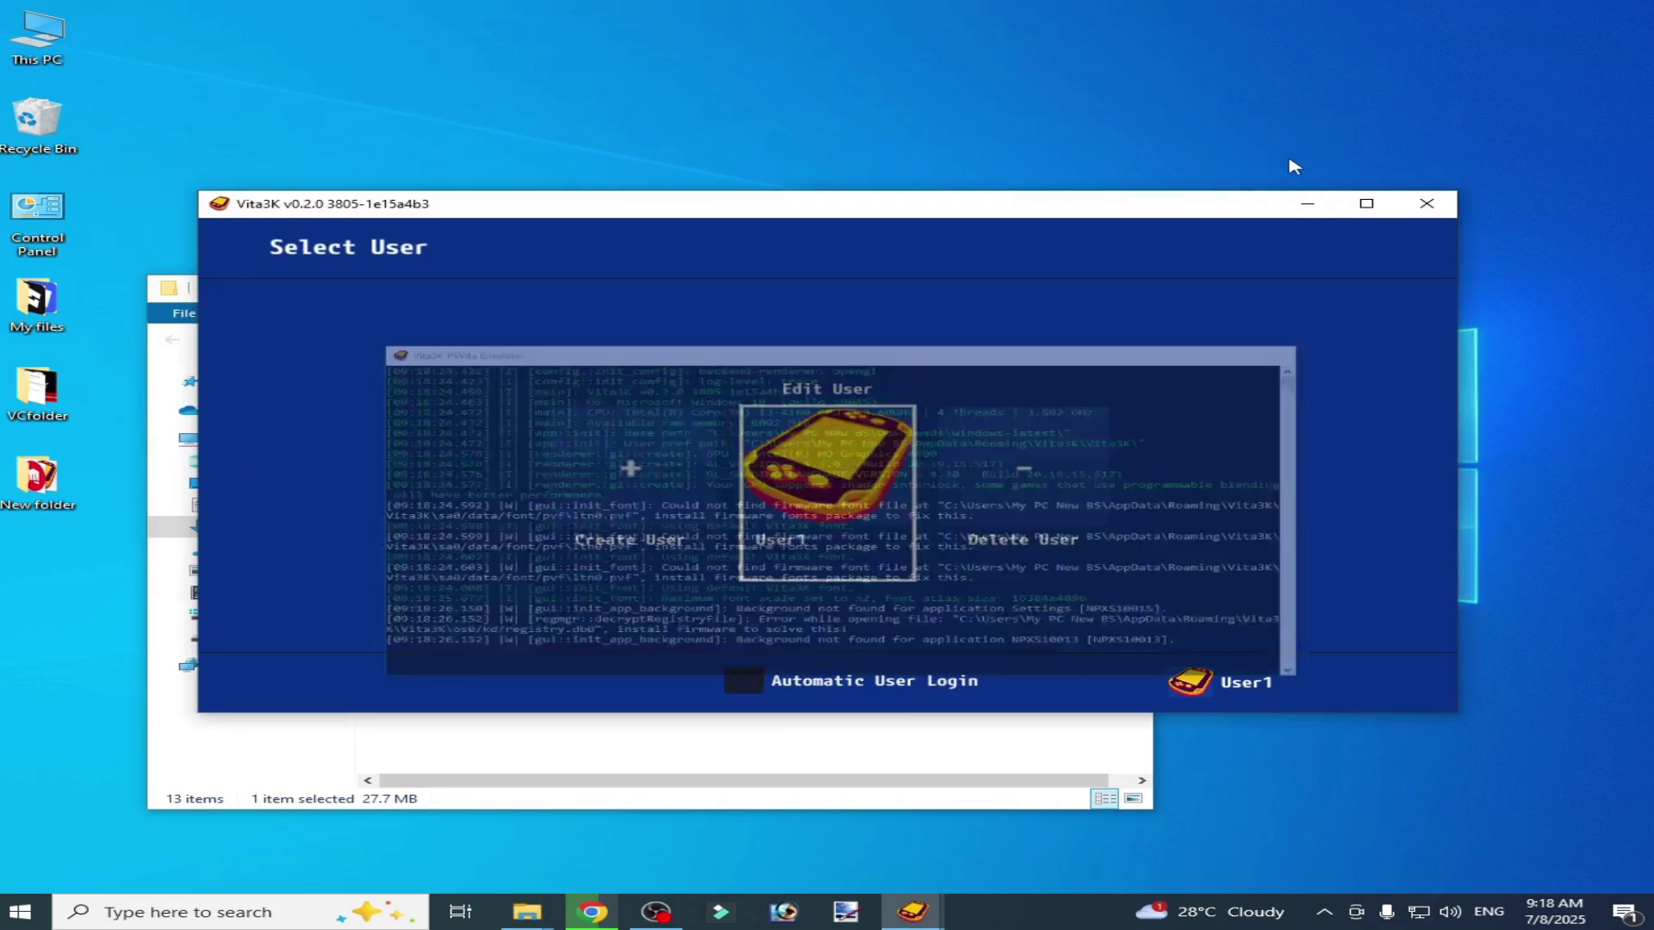
click(826, 521)
click(568, 258)
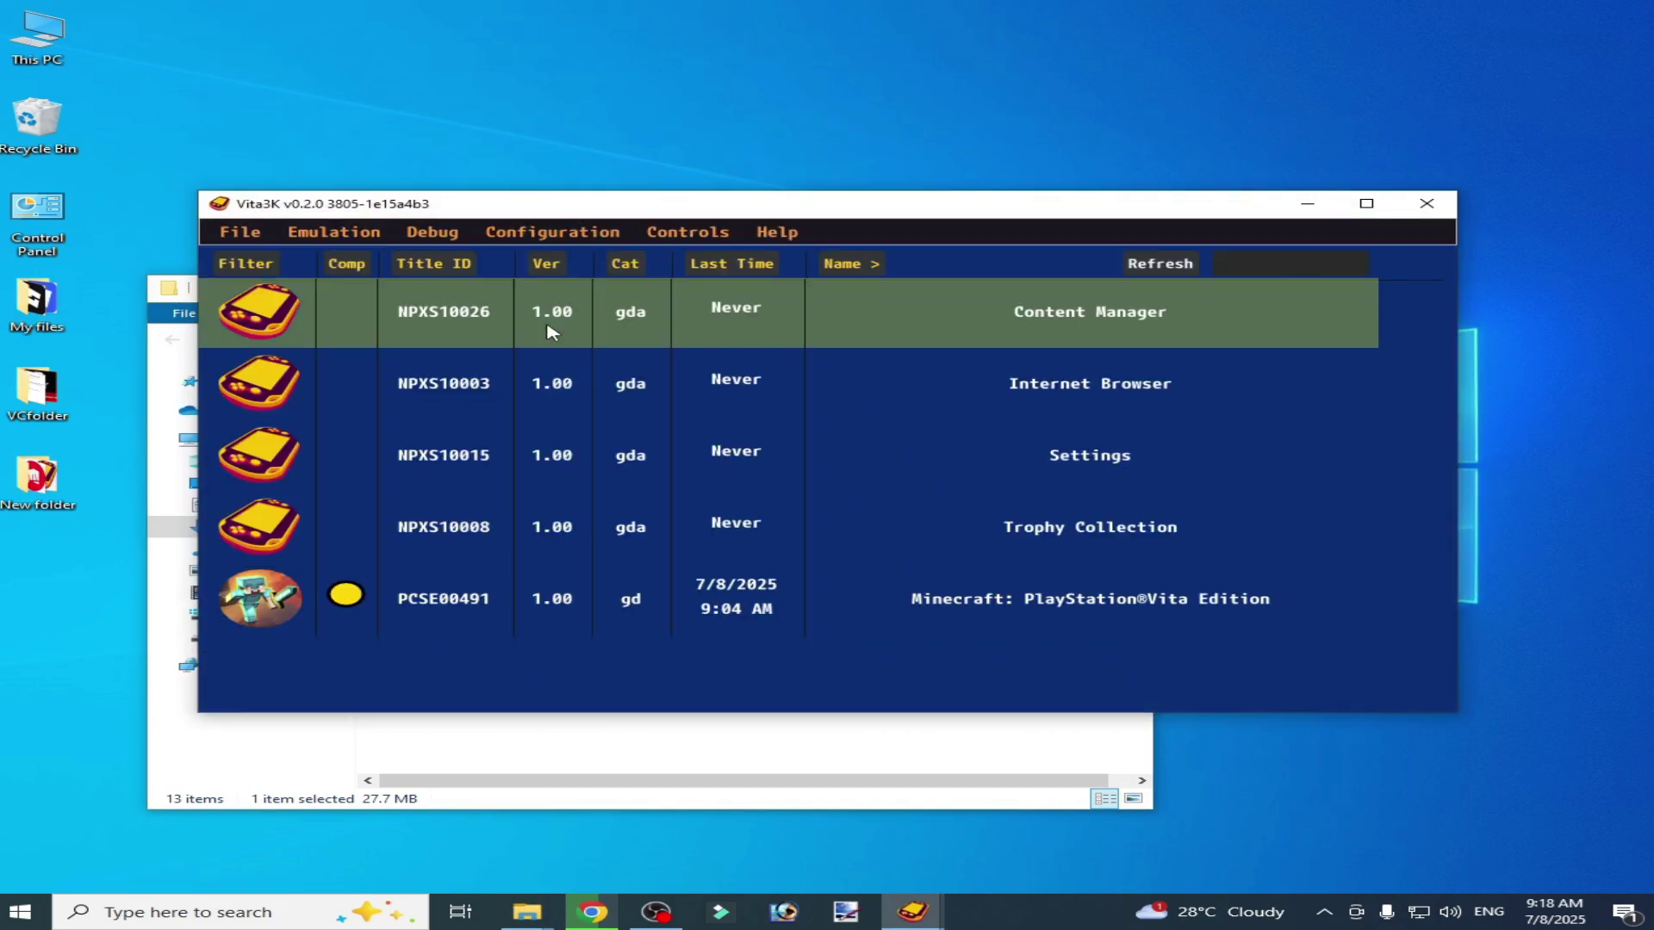
Set the GPU Backend Renderer to Vulkan in Vita3K settings and save.
click(556, 234)
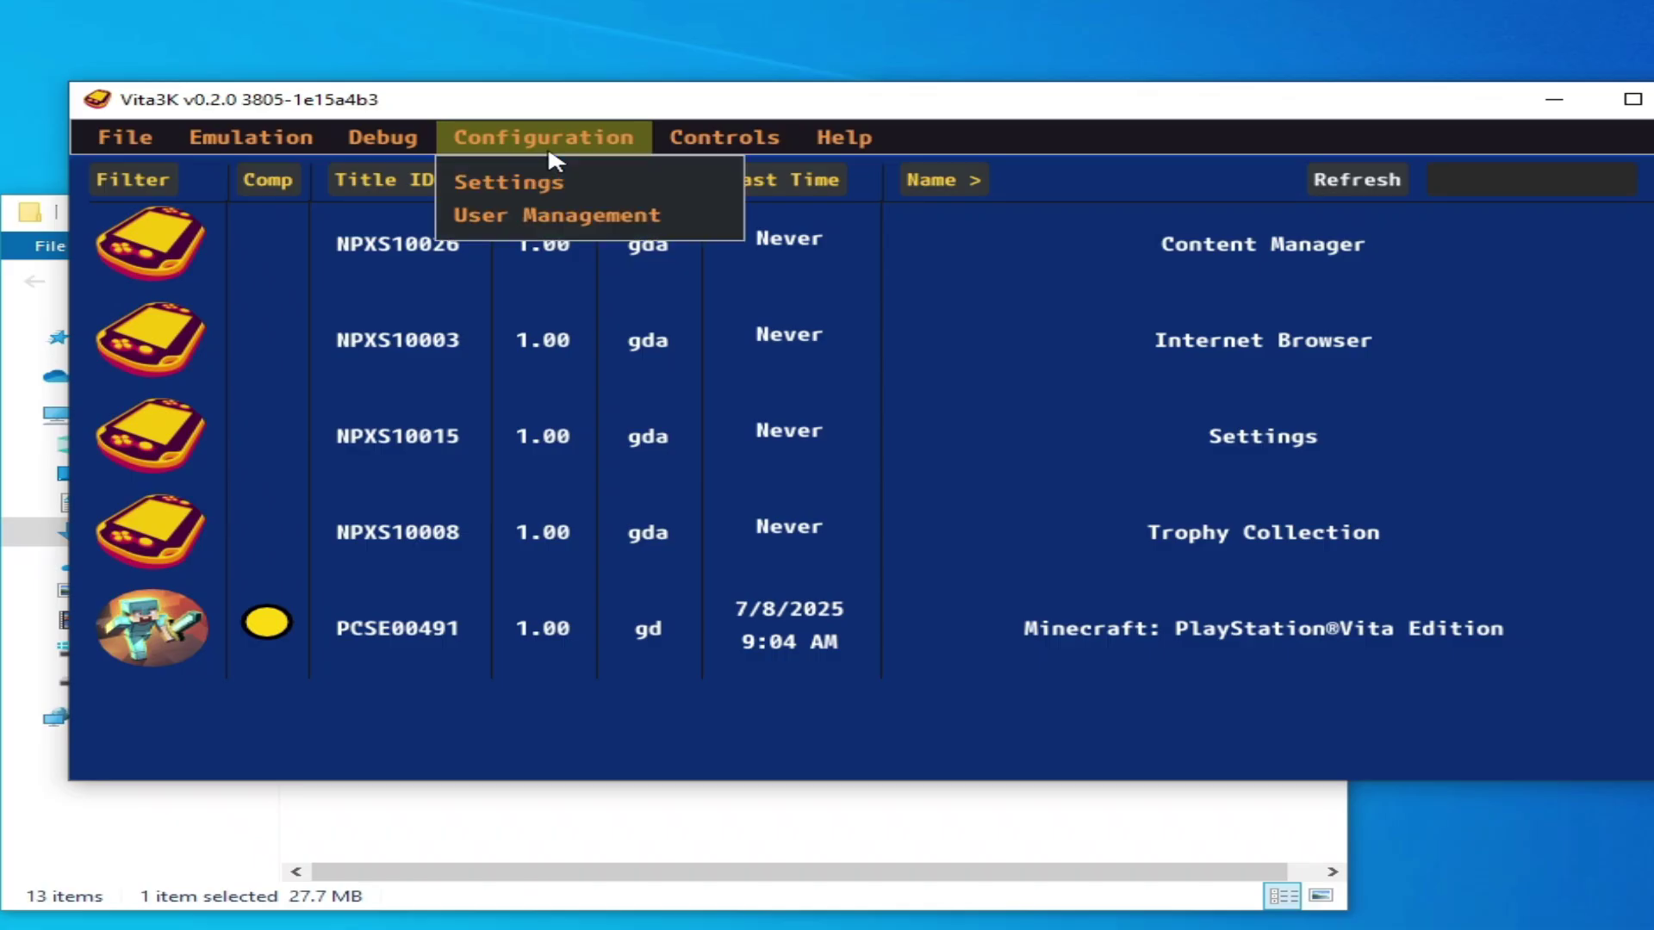
click(523, 184)
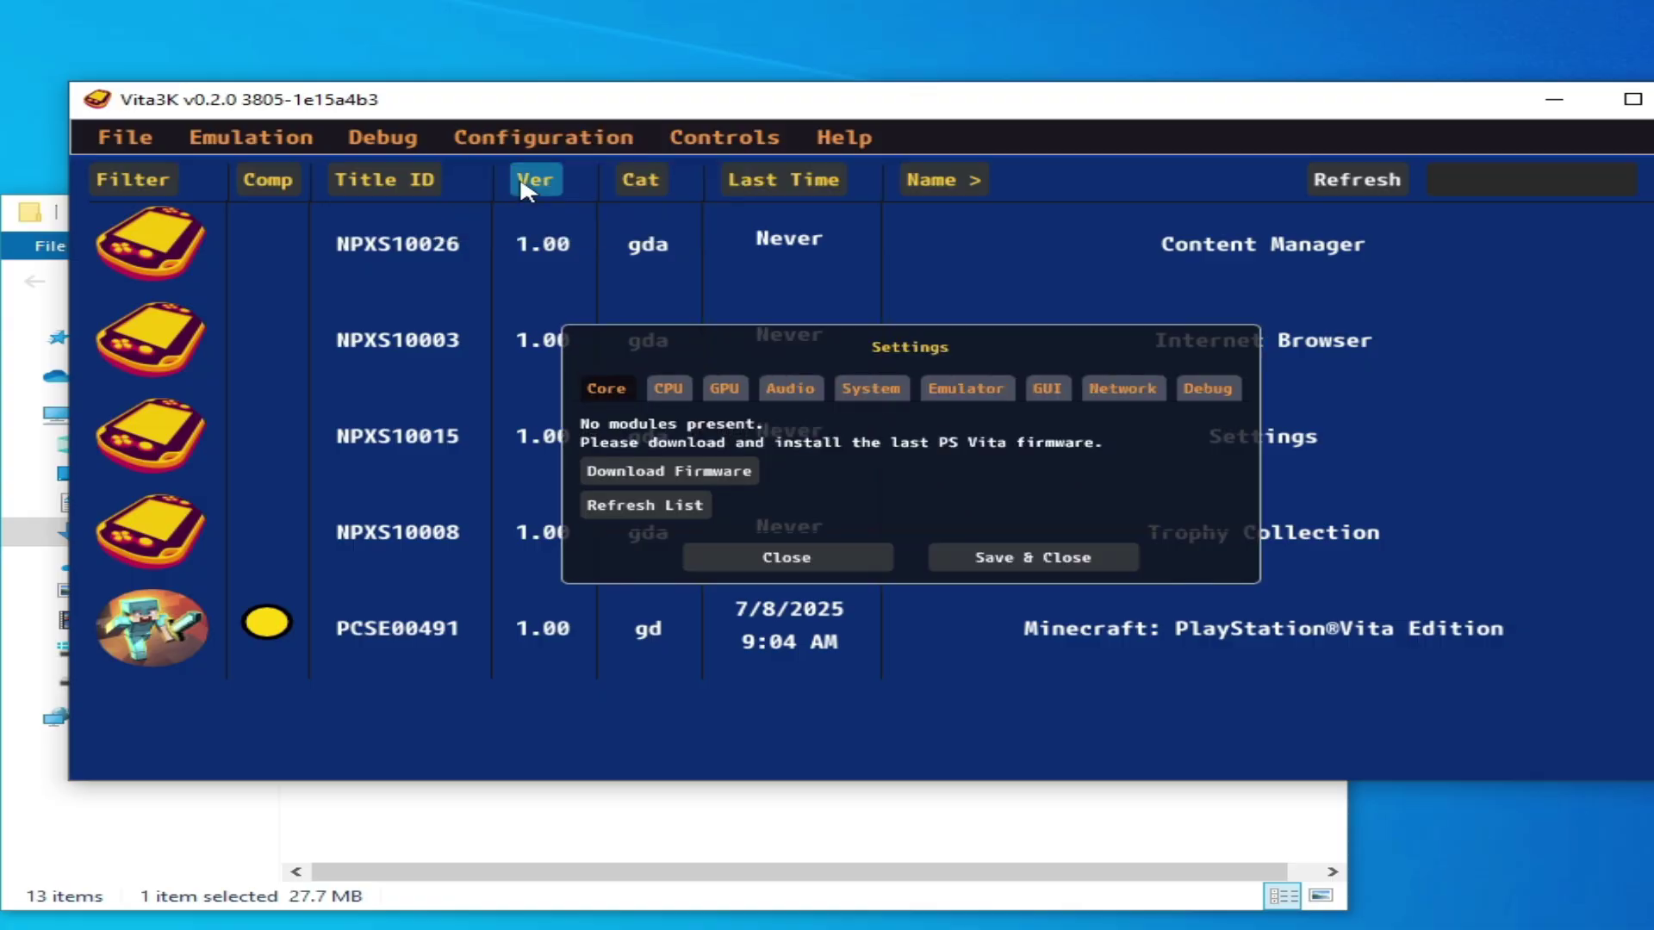
click(724, 388)
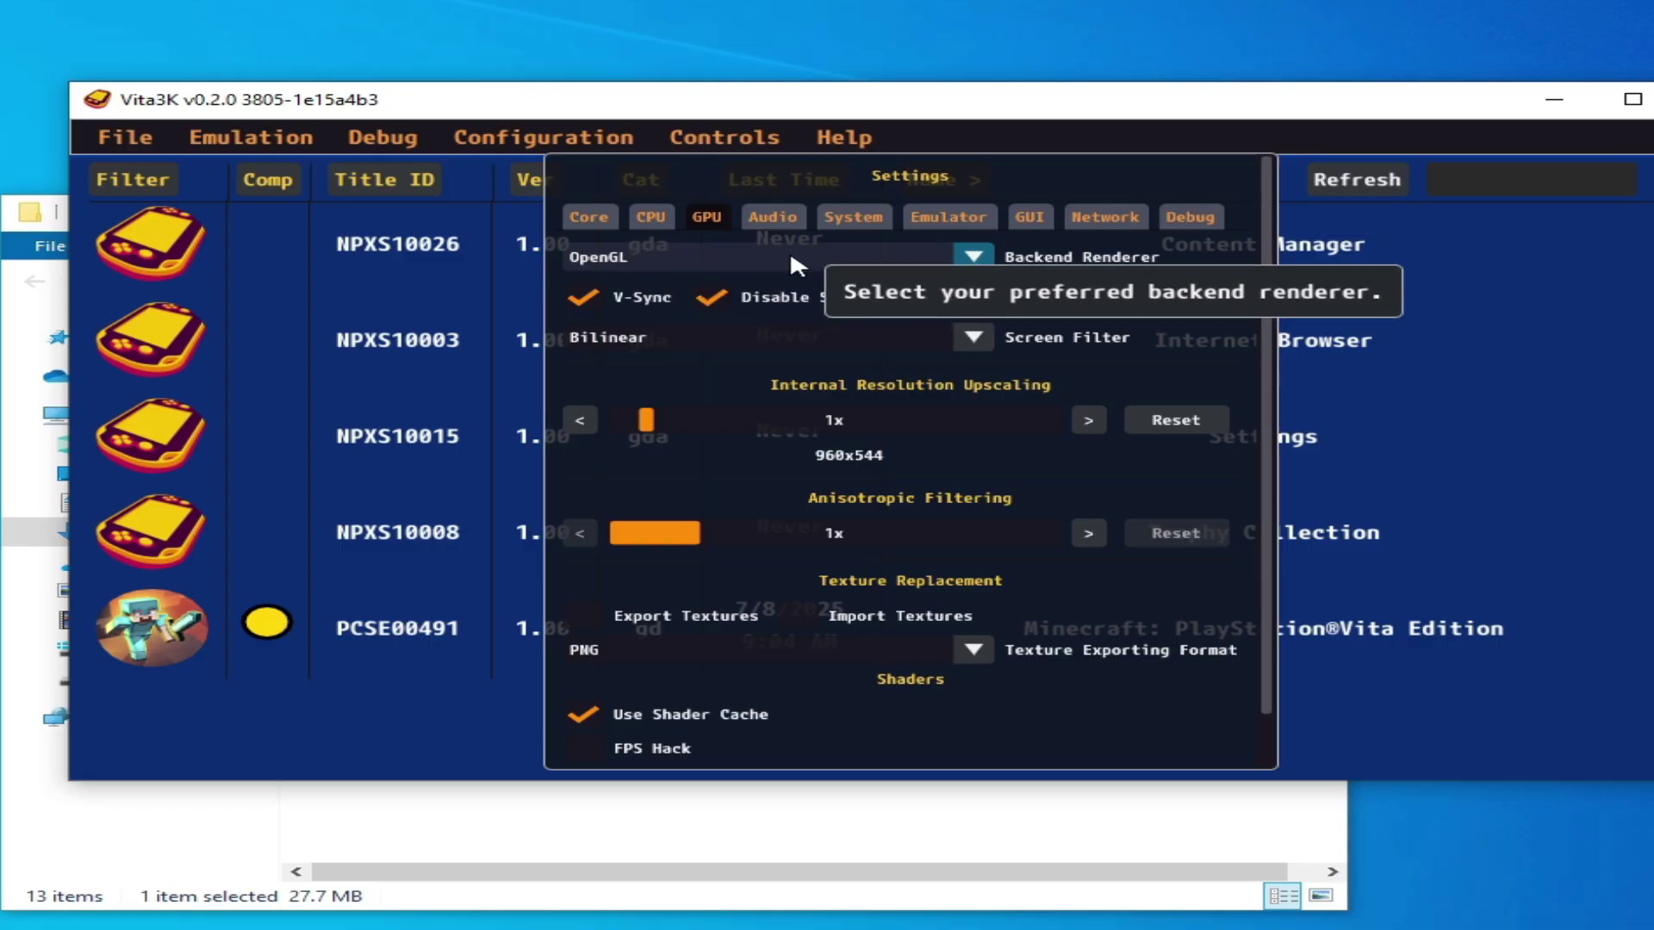
click(970, 257)
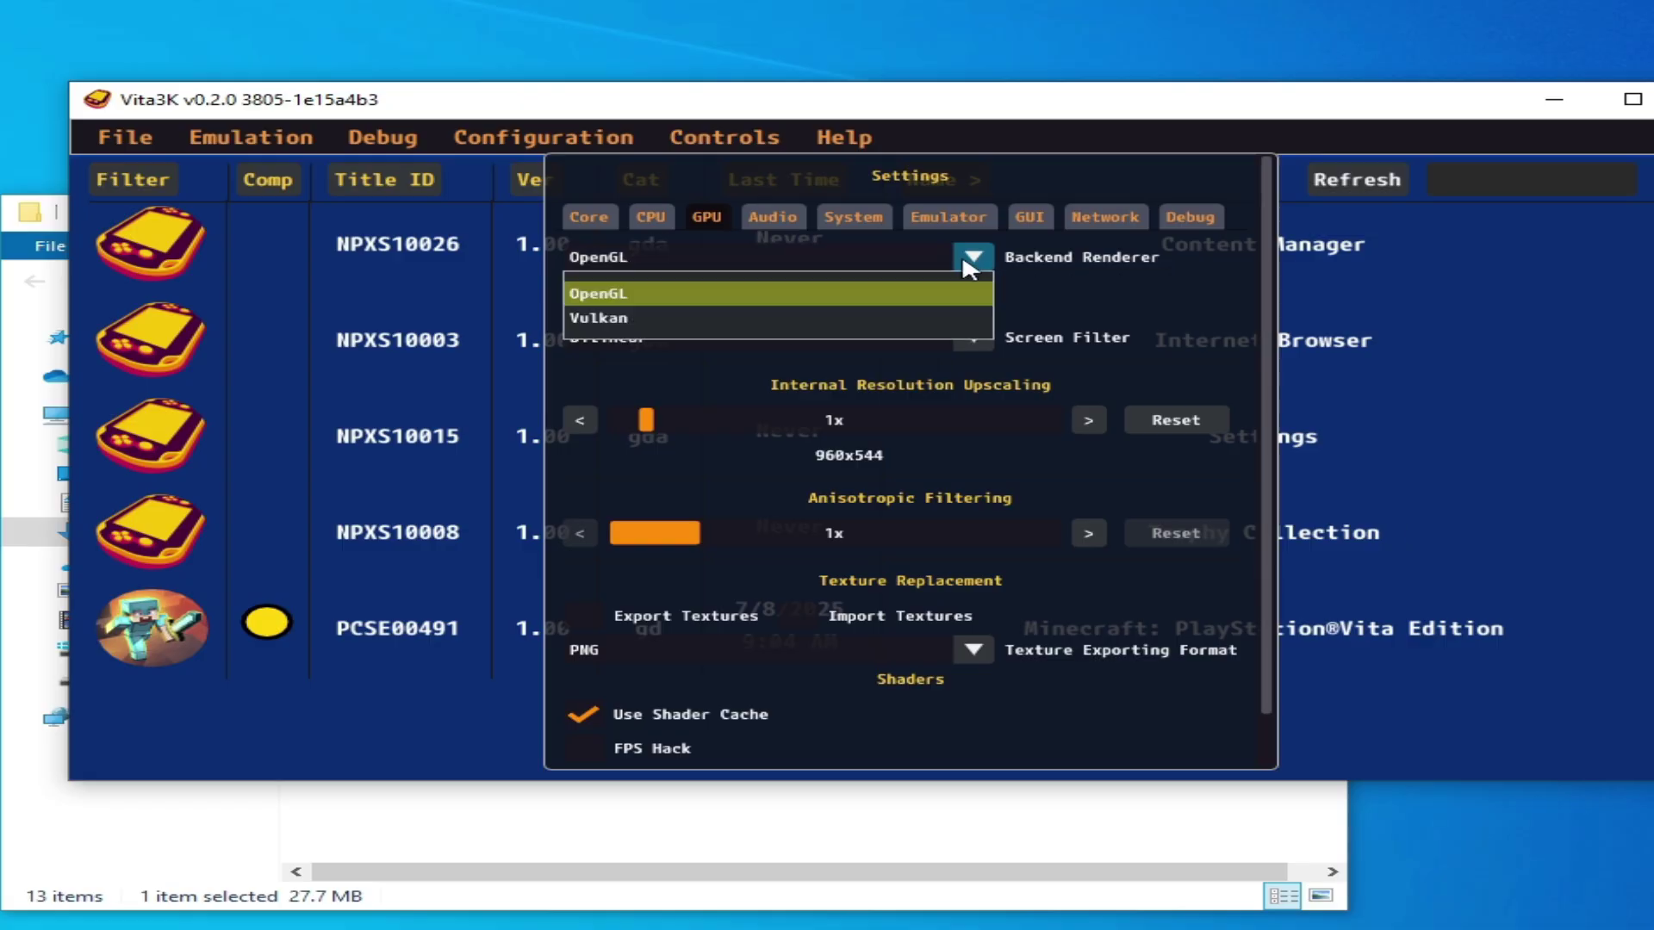
click(742, 320)
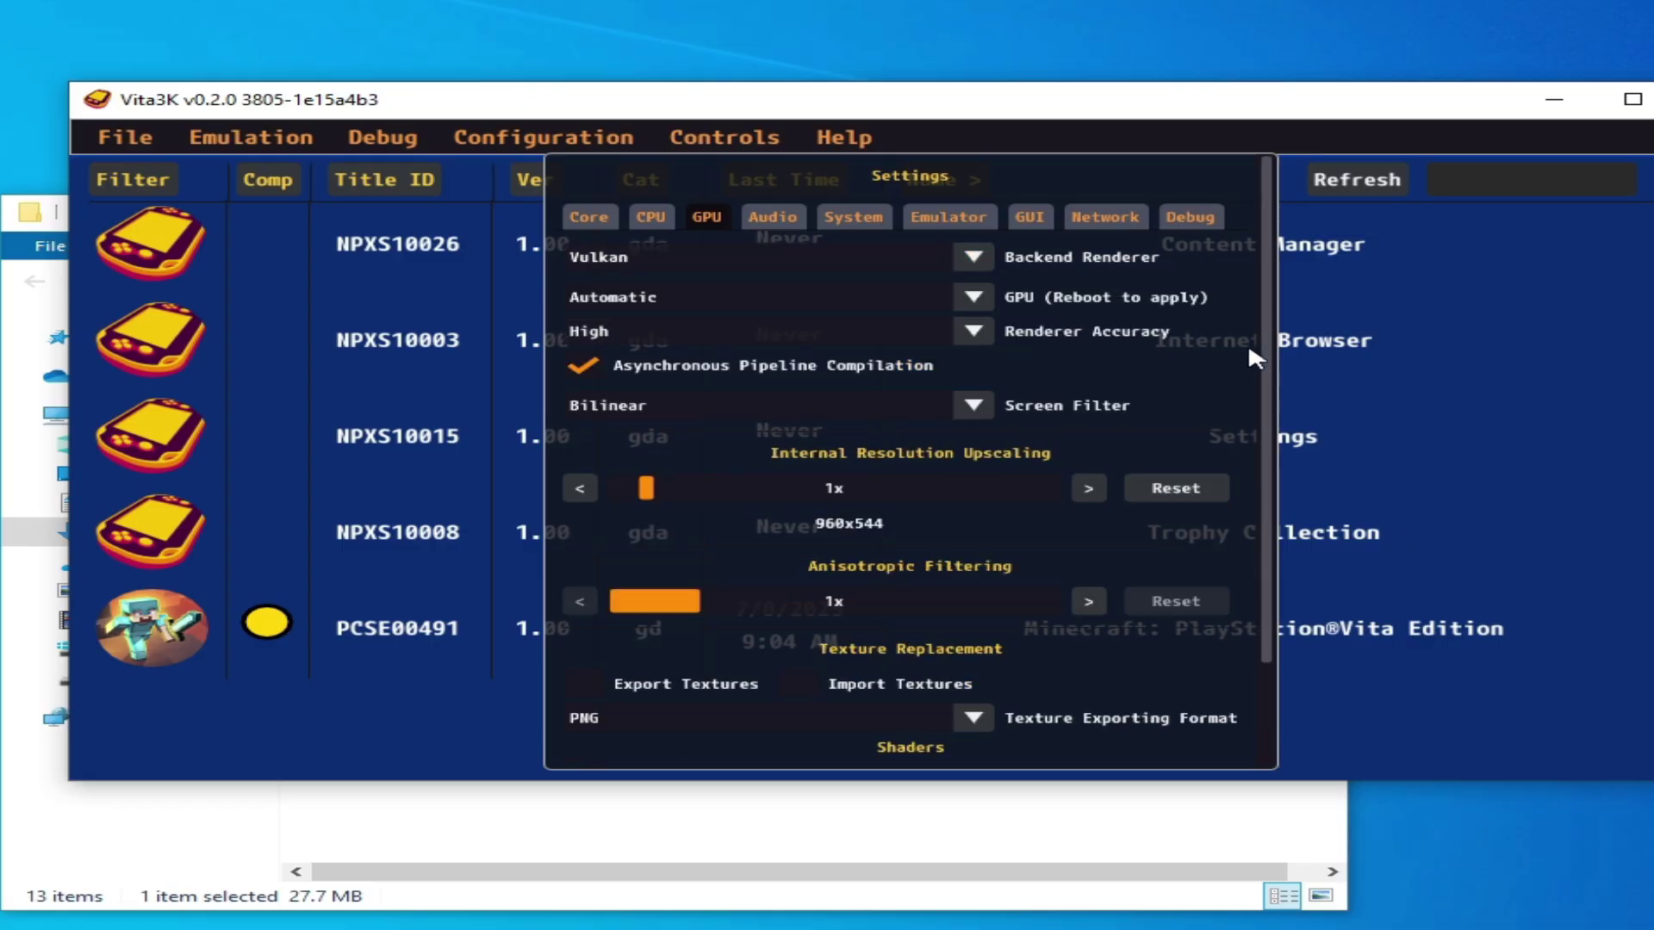
scroll(1257, 362, down, 3)
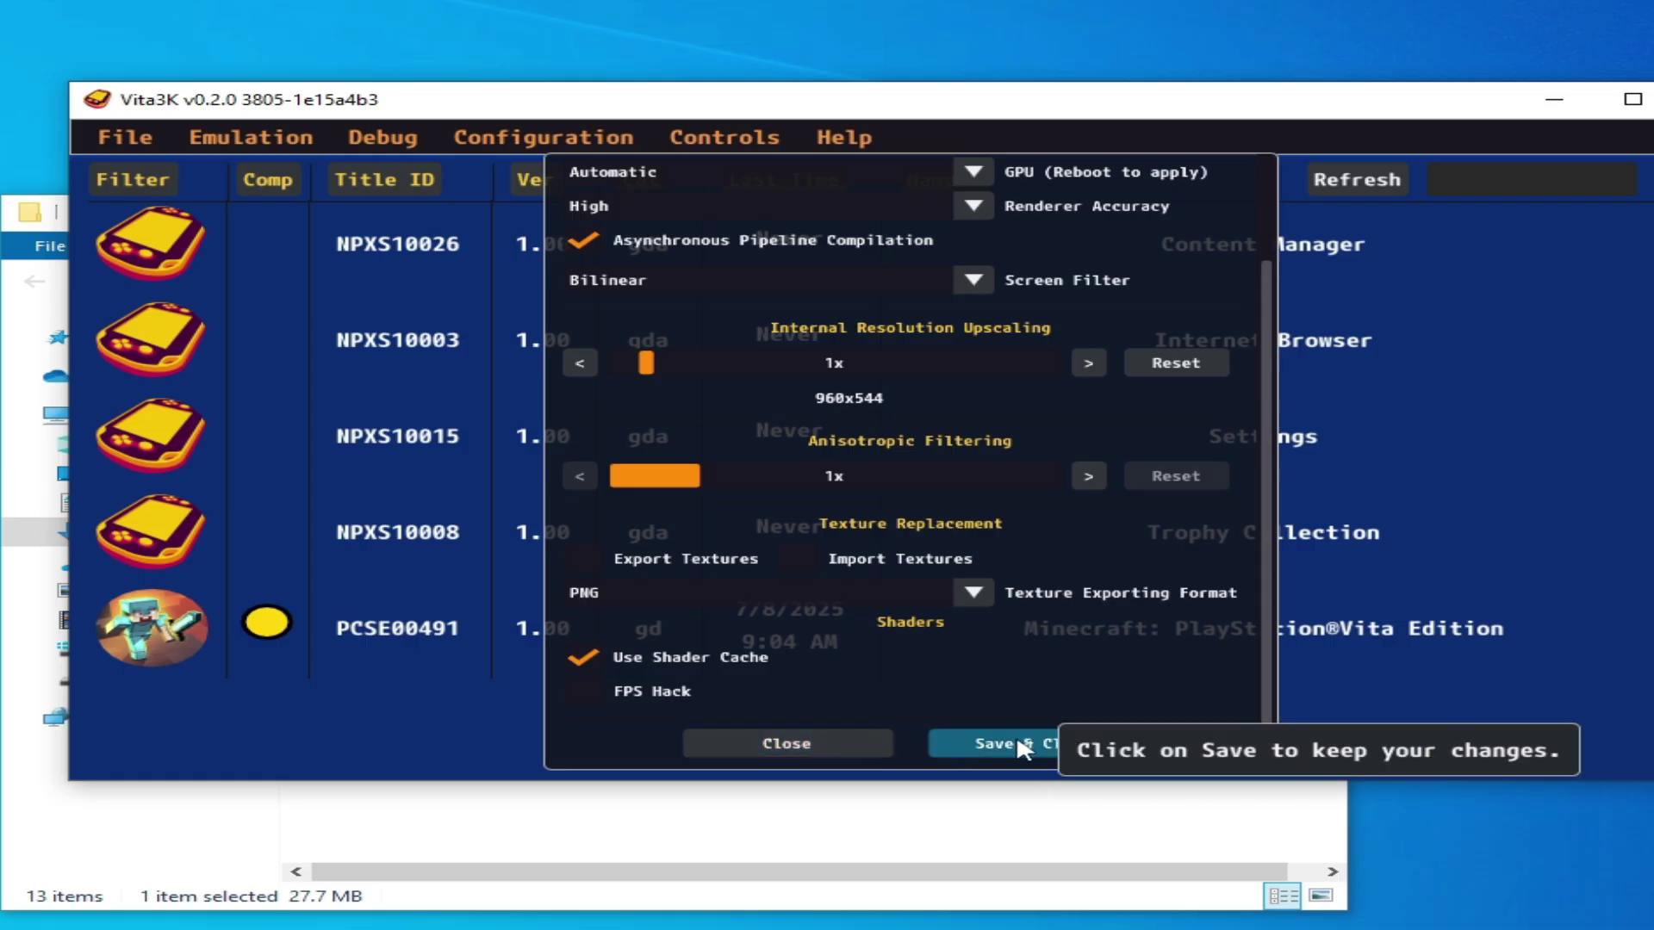
click(1071, 746)
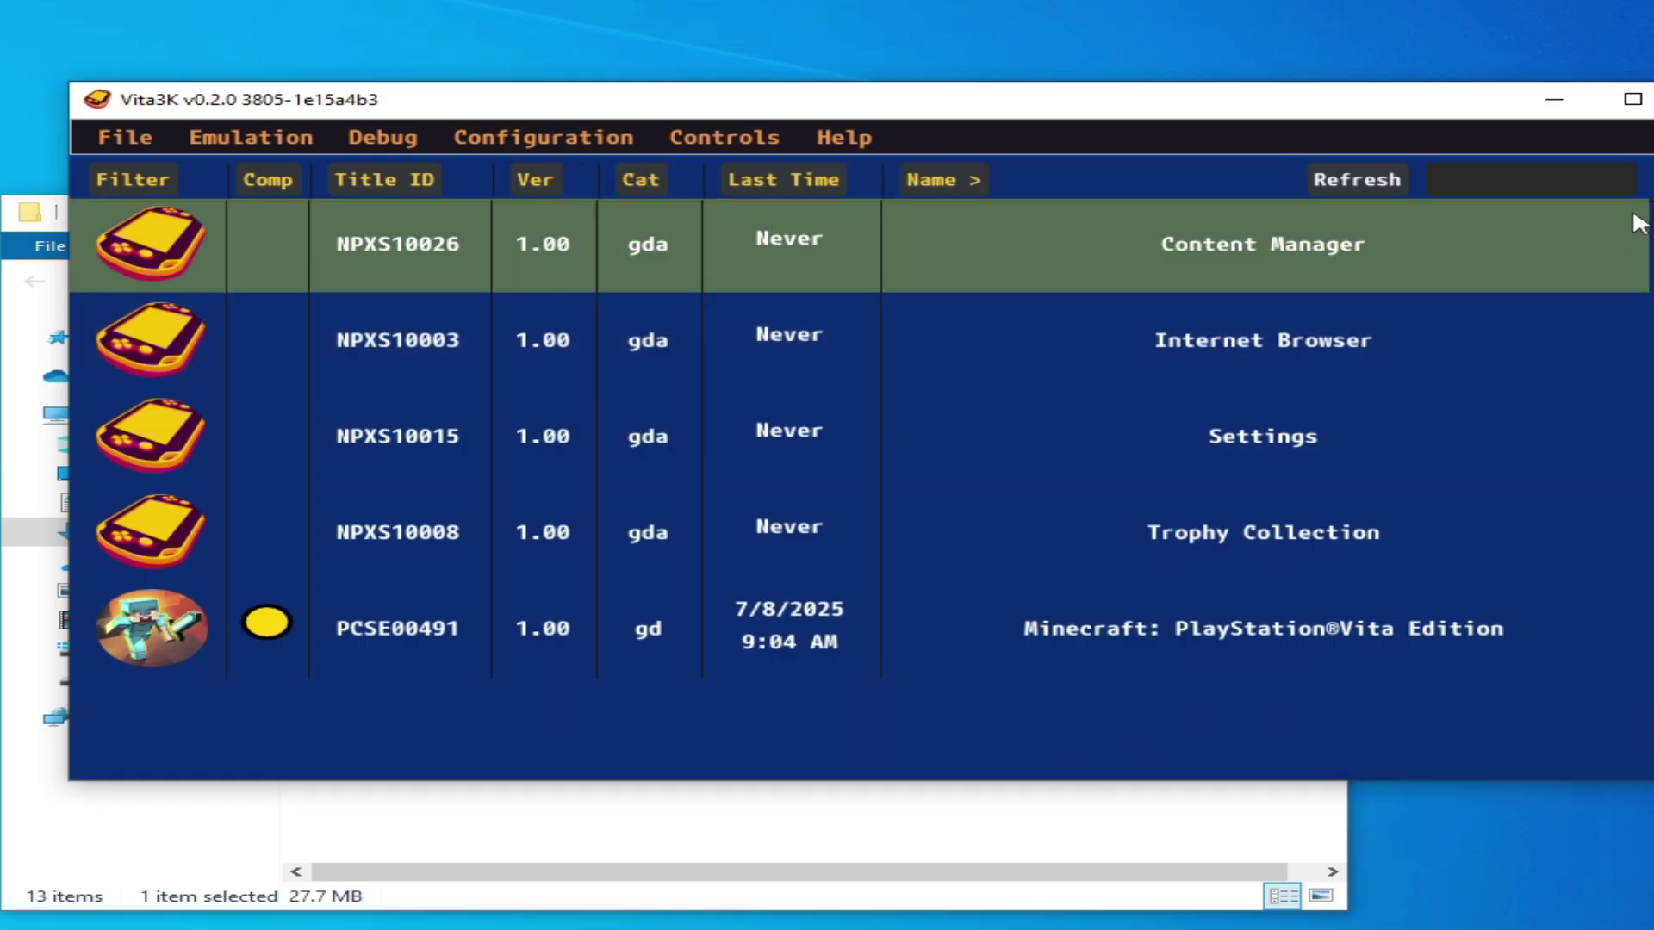
Close Vita3K and open the config file in Notepad via Open with > More apps.
click(1554, 99)
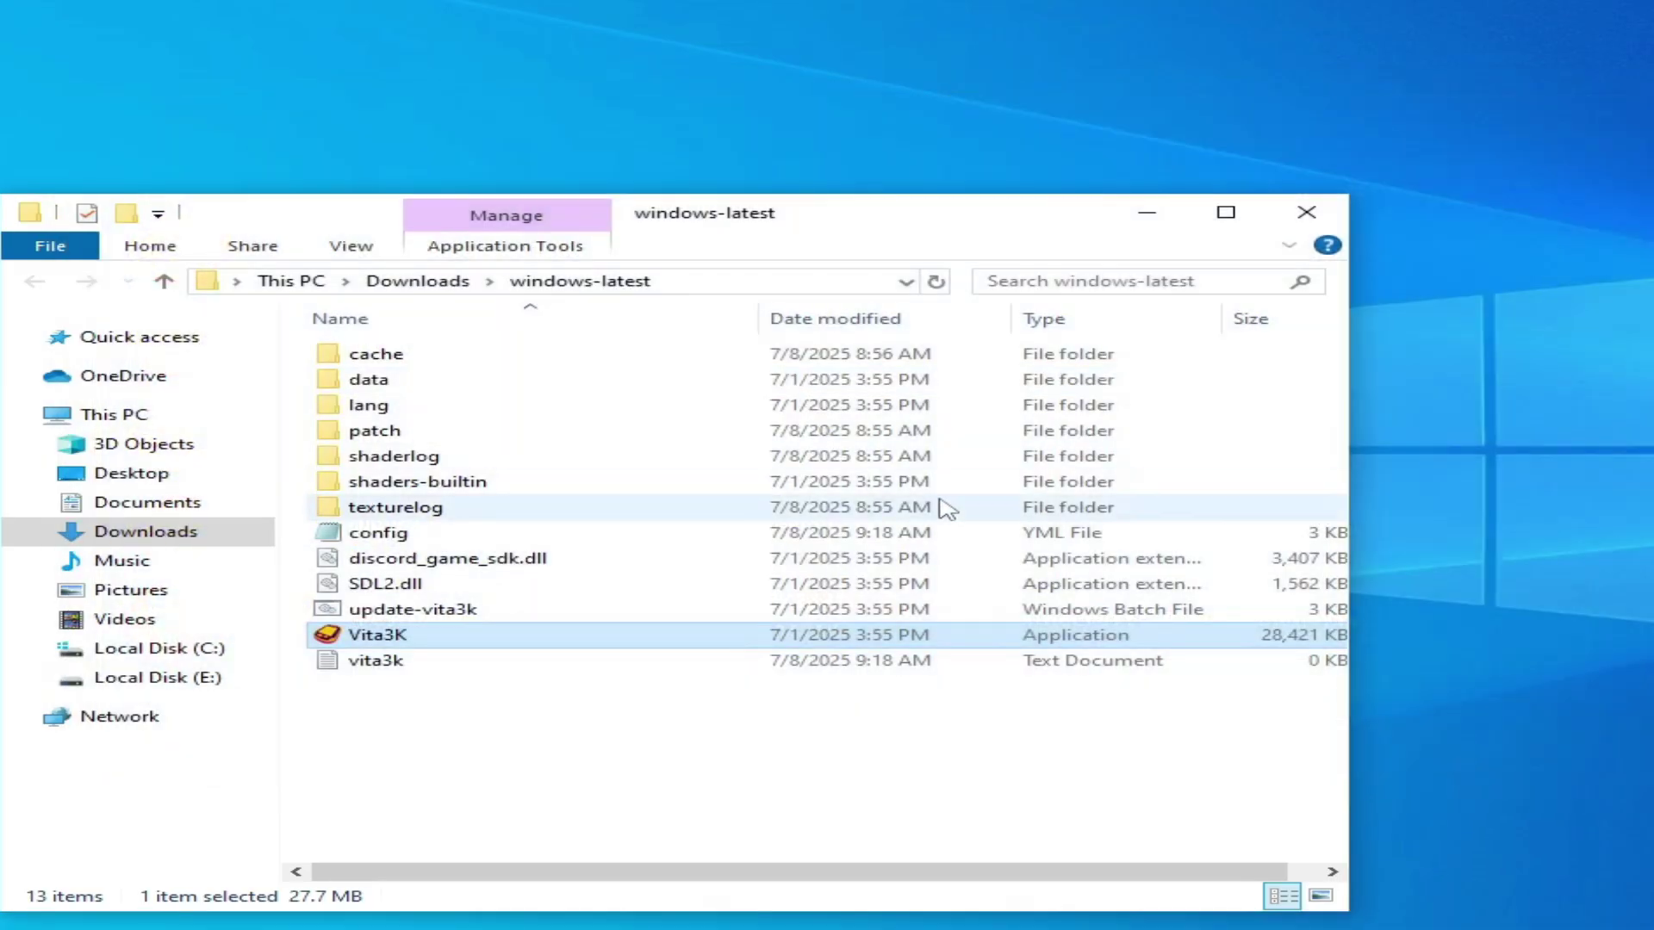
right_click(377, 536)
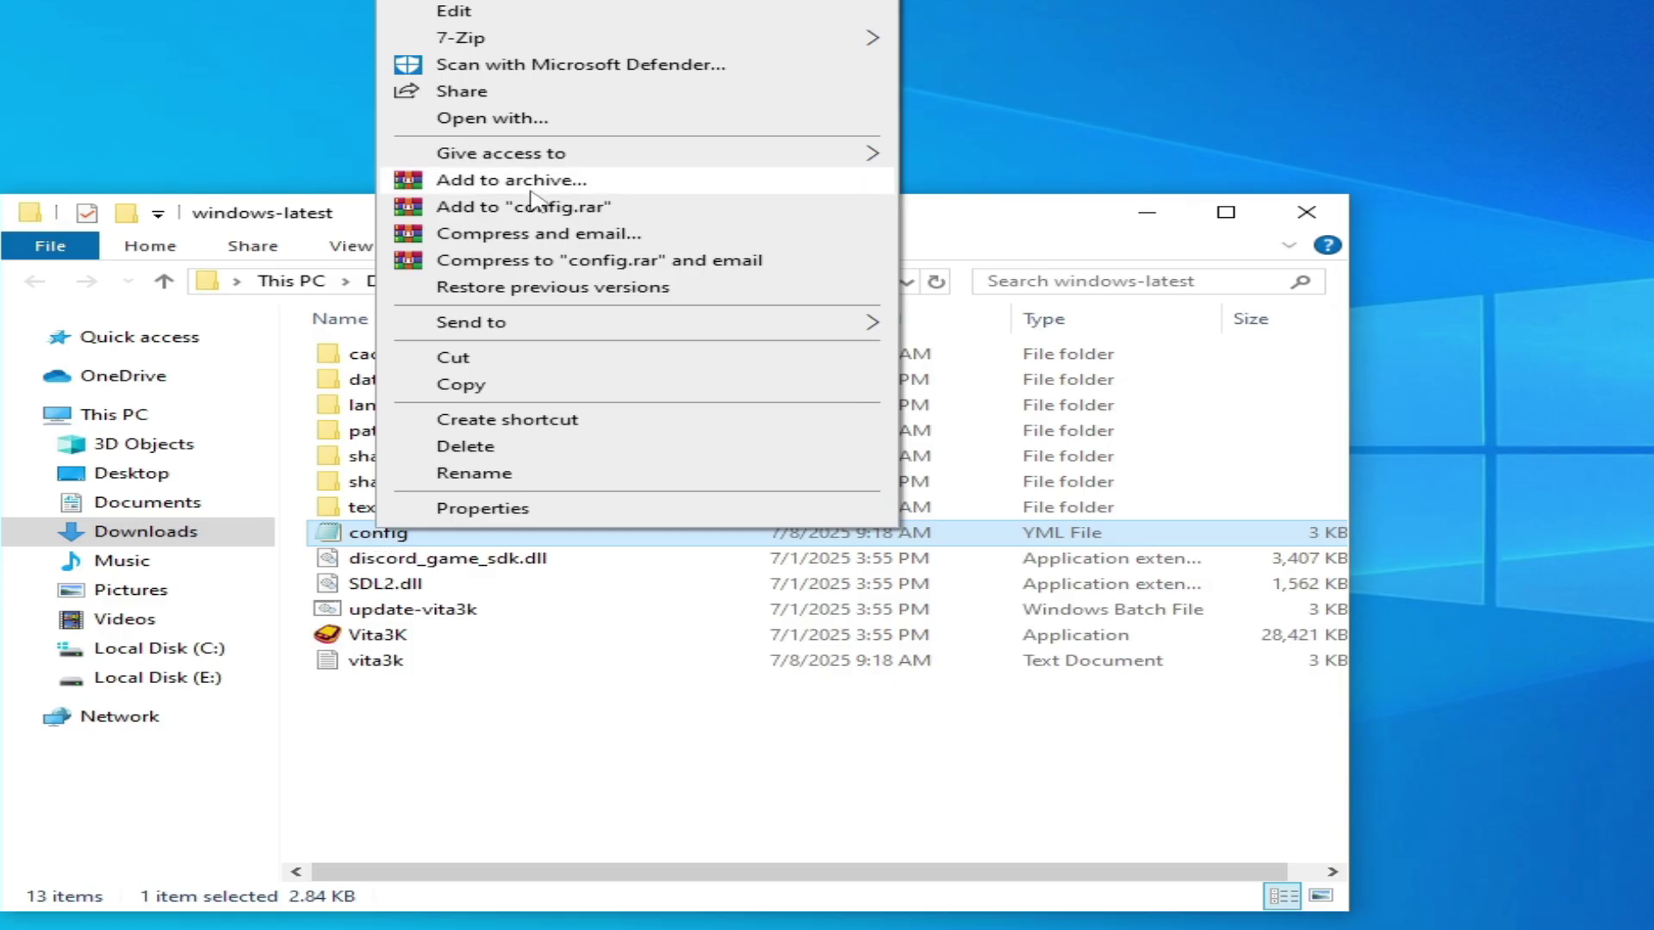
click(531, 123)
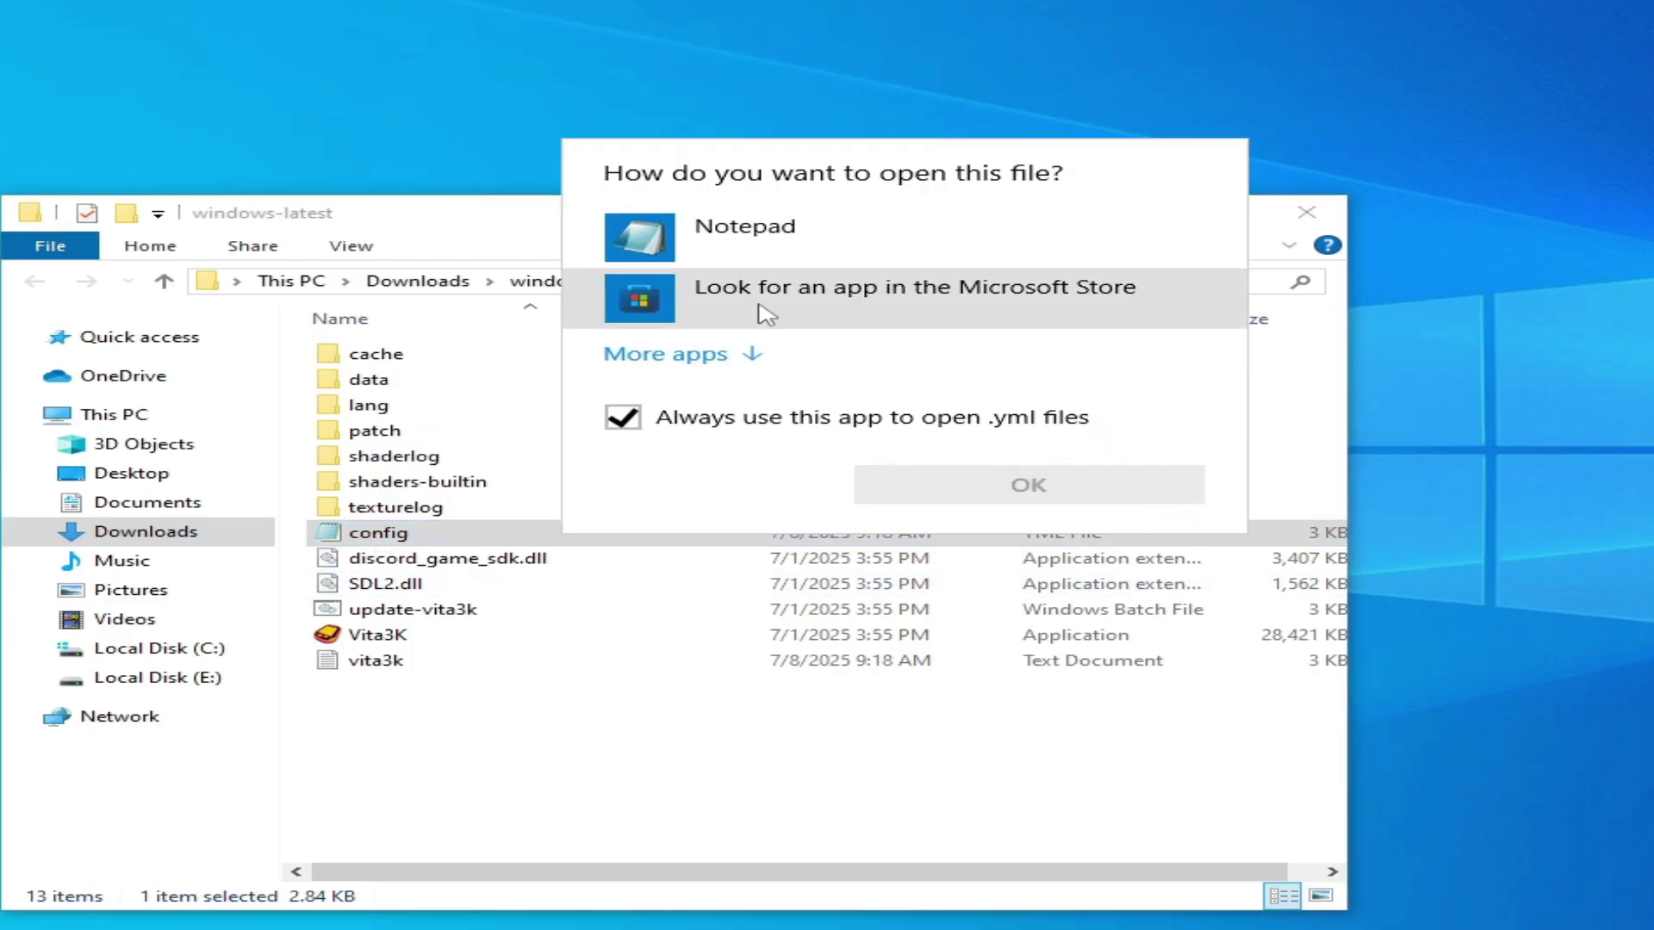
click(748, 355)
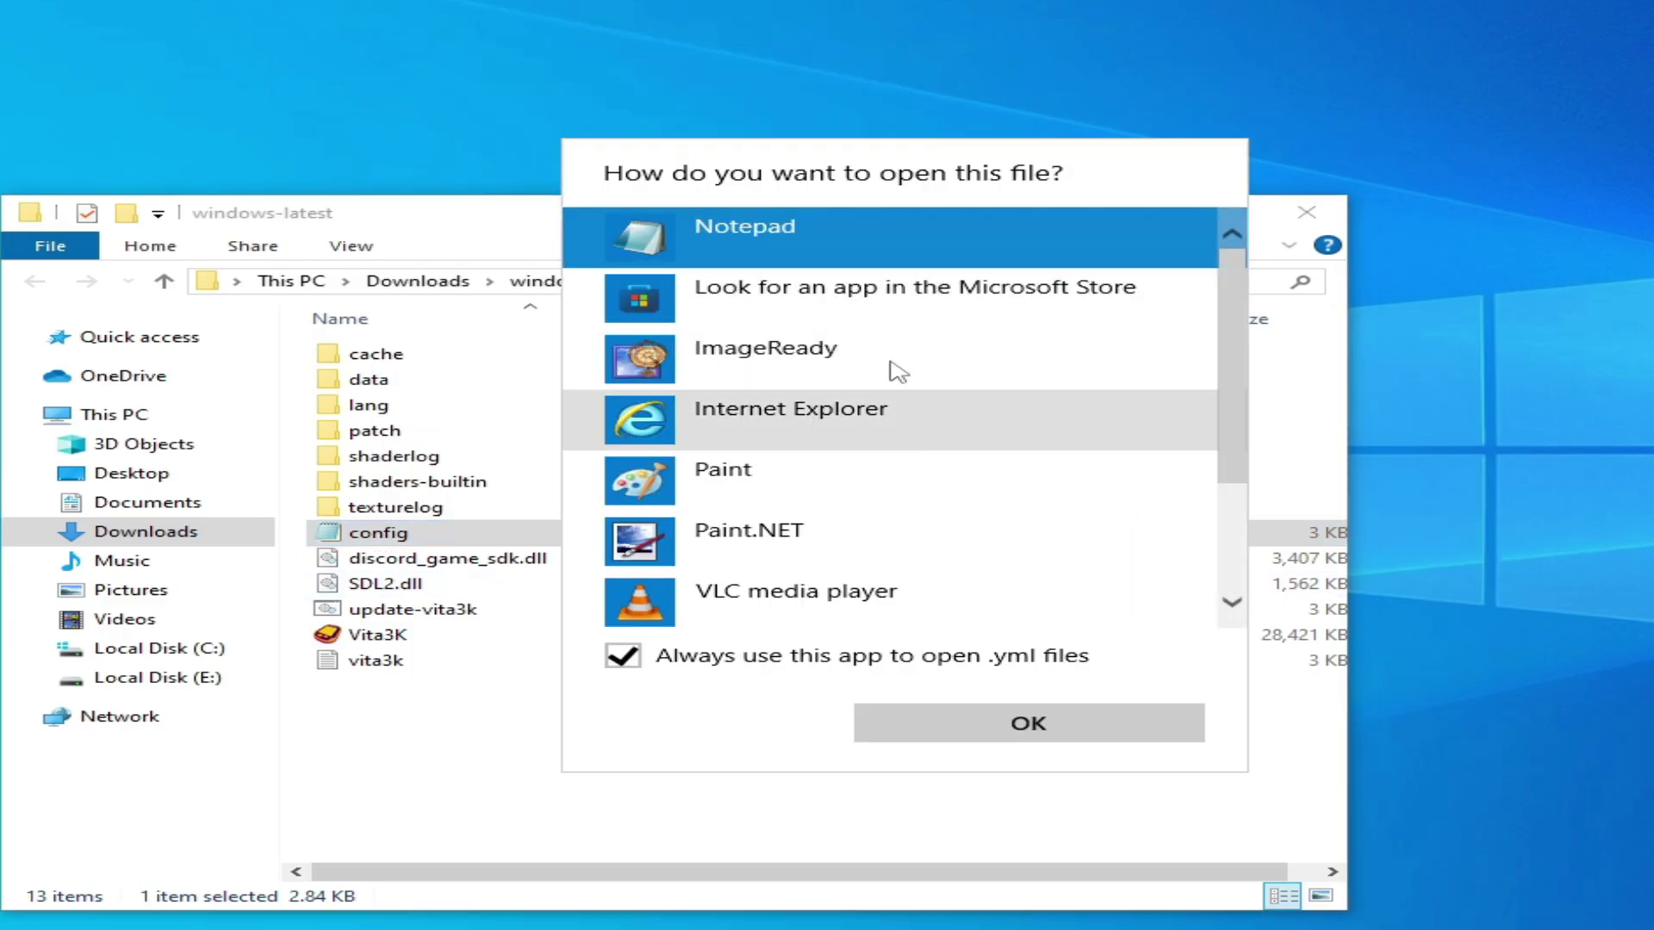
click(1039, 739)
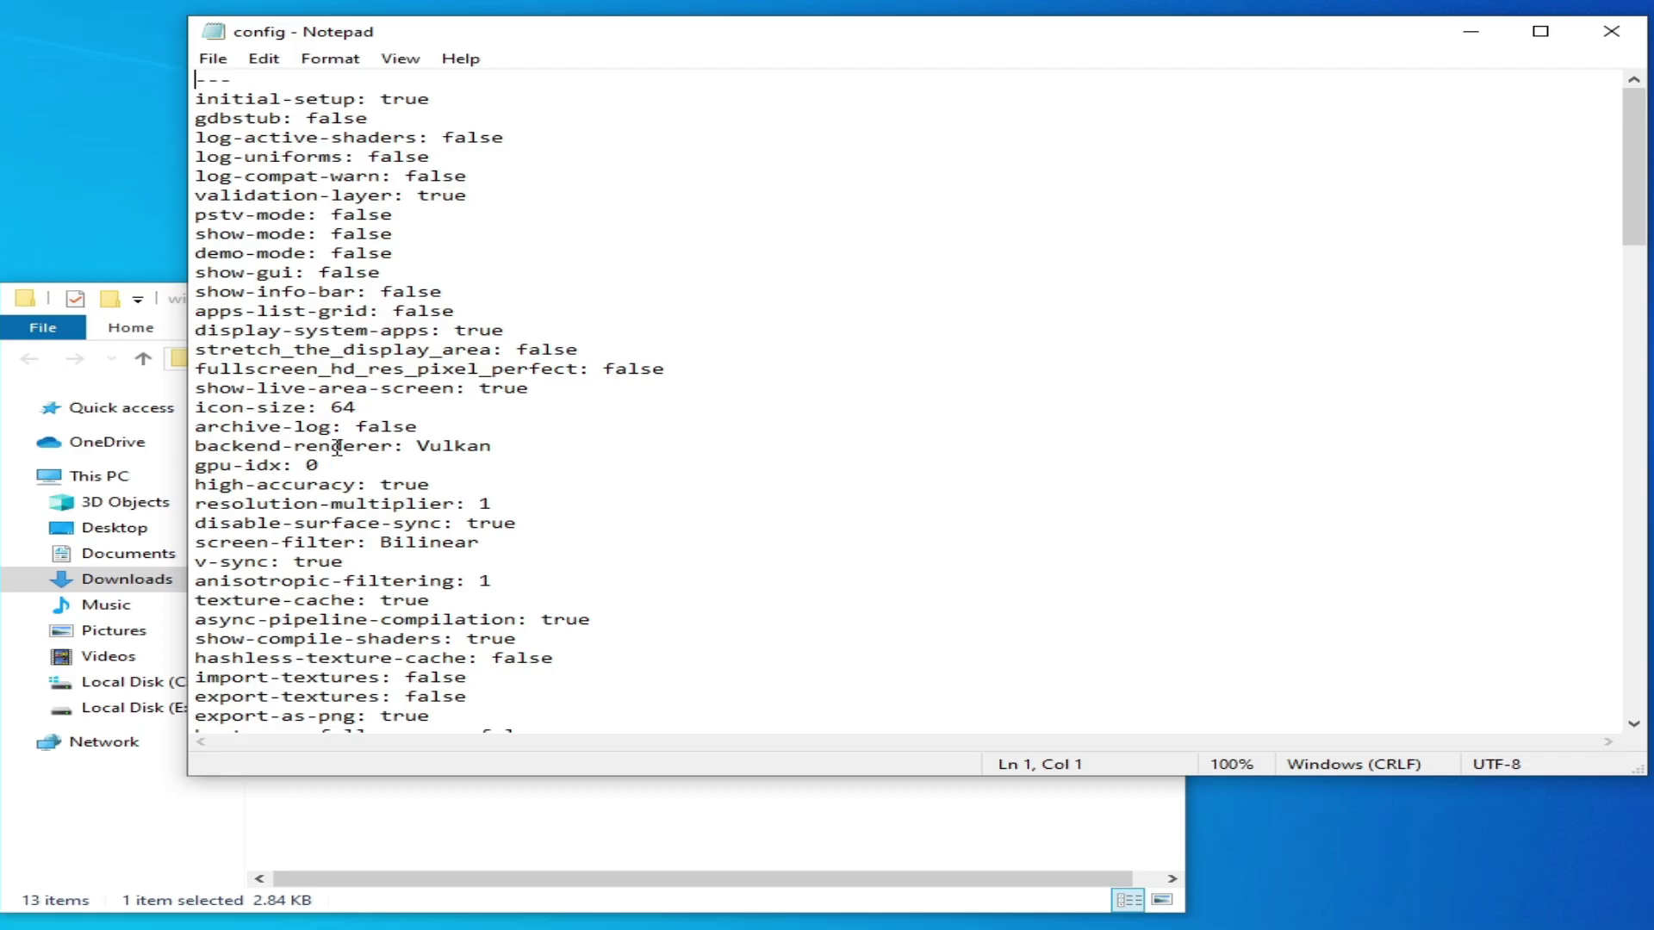
Replace Vulkan with opengl on config.yml's backend-renderer line, save, and close Notepad.
double_click(425, 448)
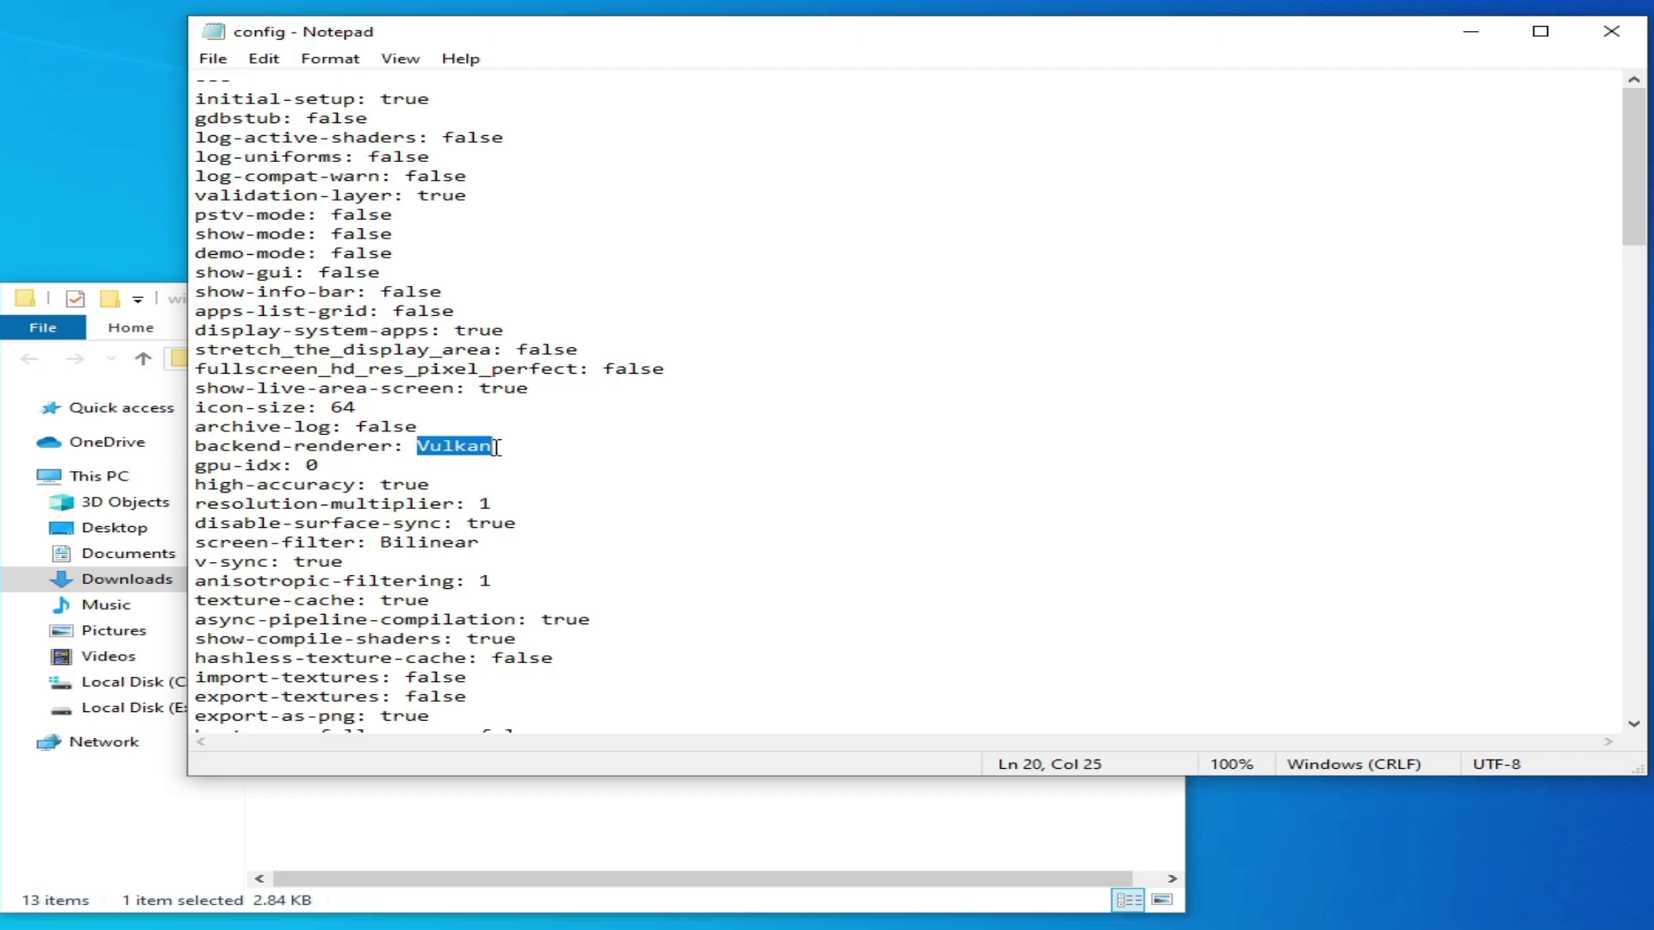
text(openg)
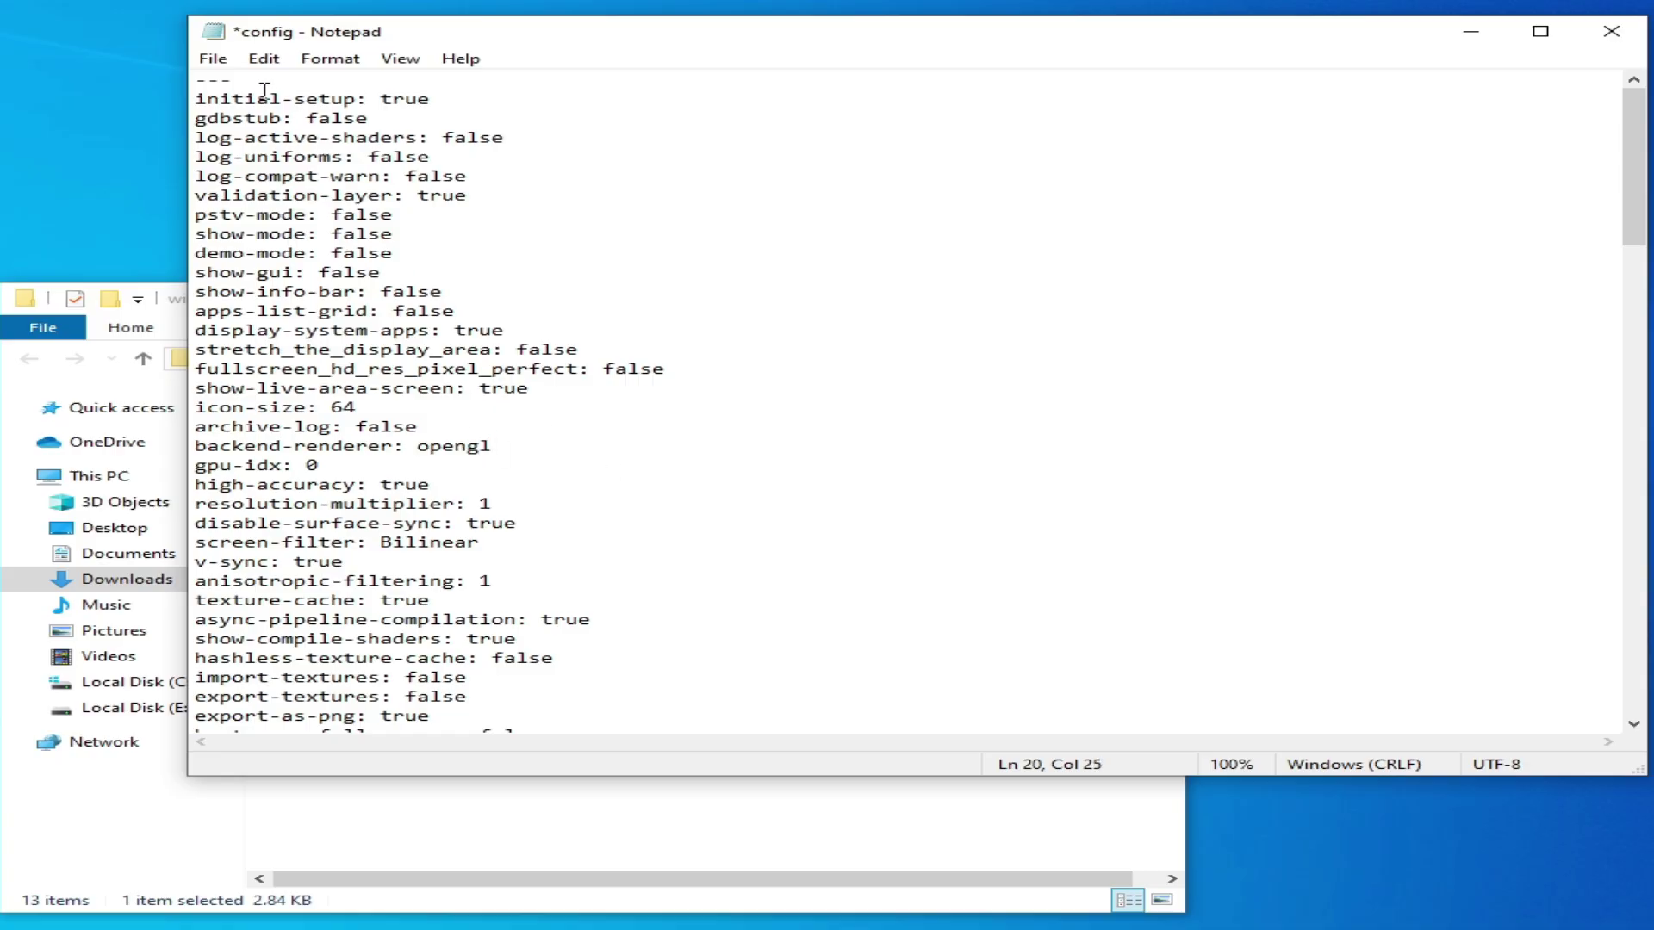
click(213, 59)
click(258, 148)
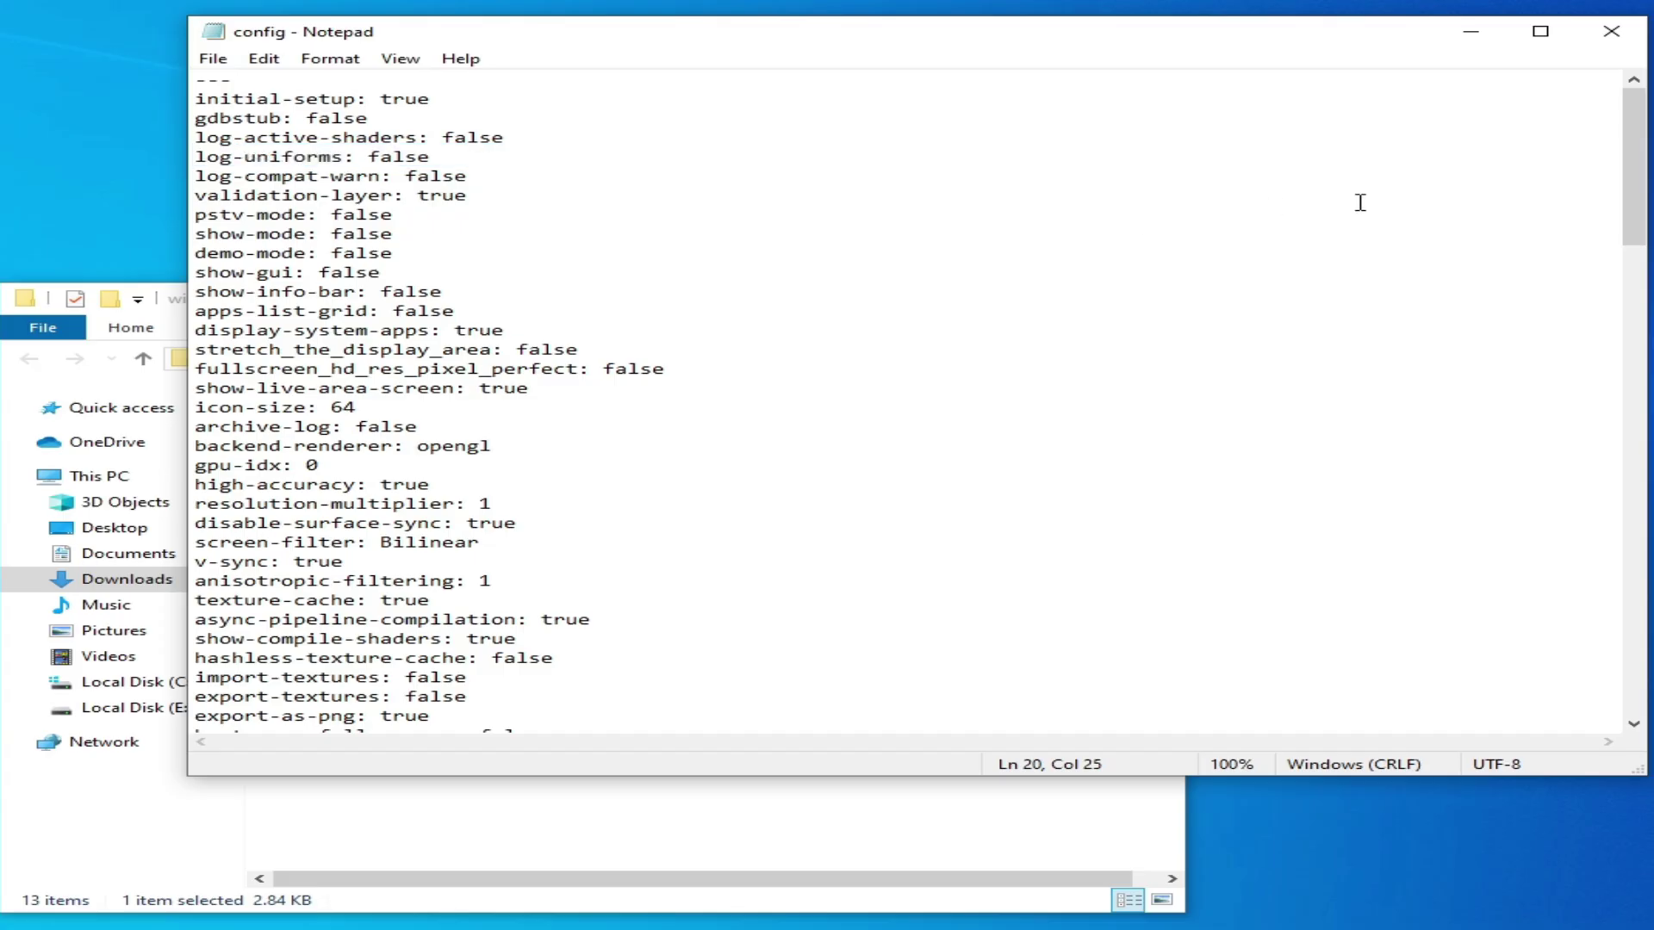
click(1610, 31)
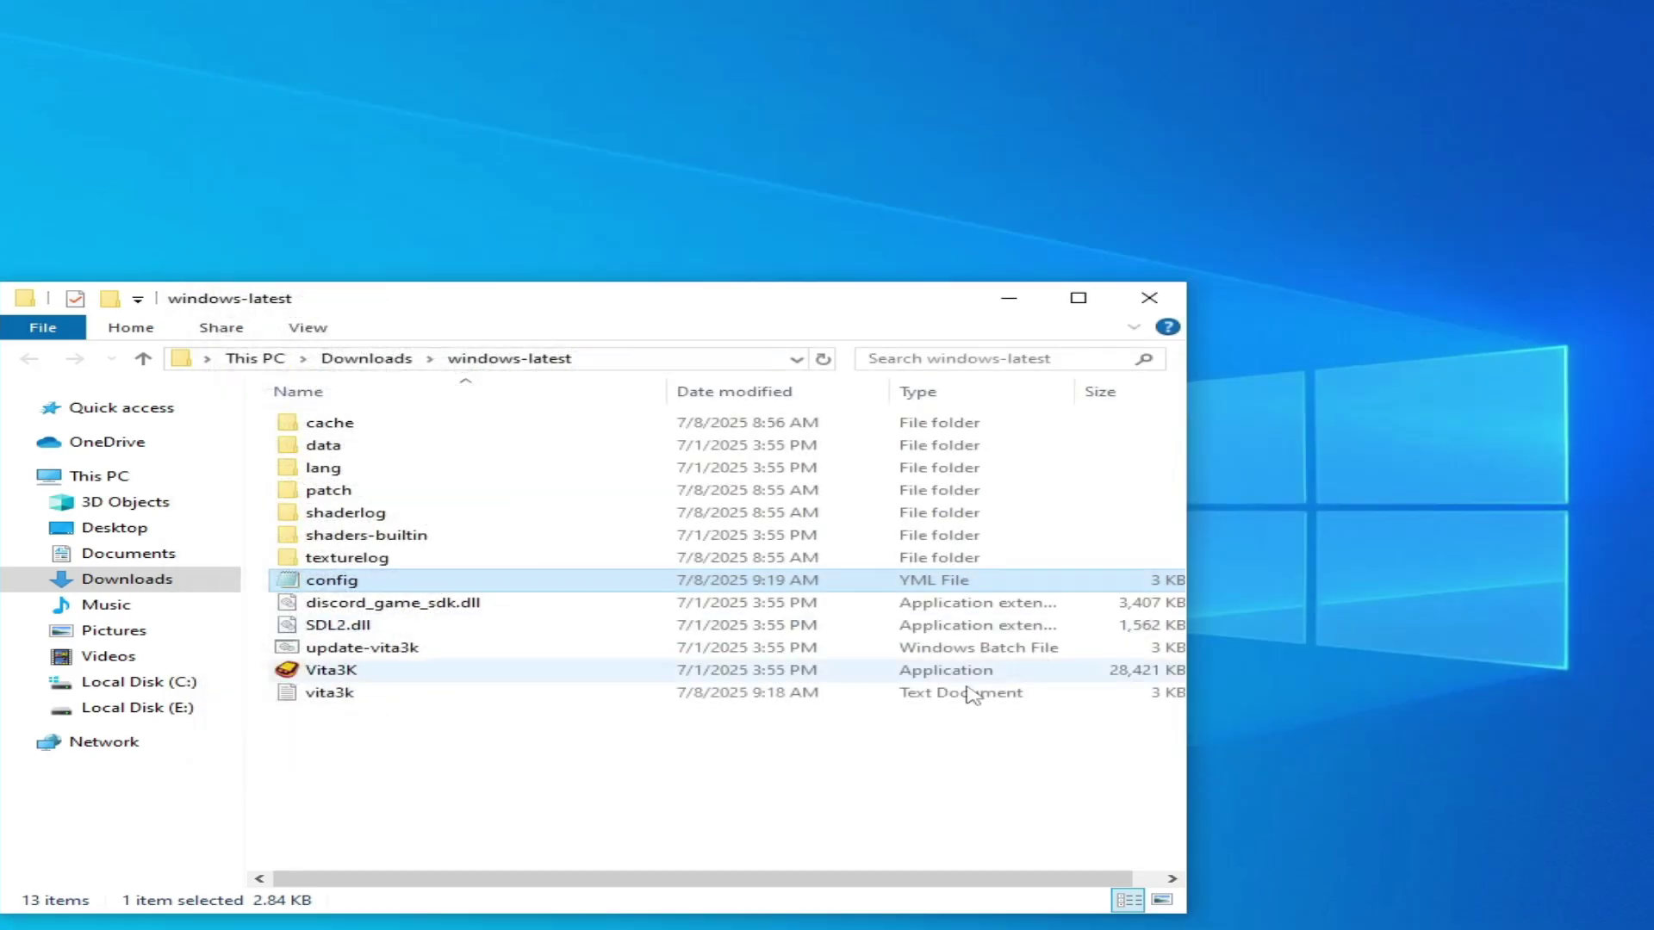
double_click(321, 669)
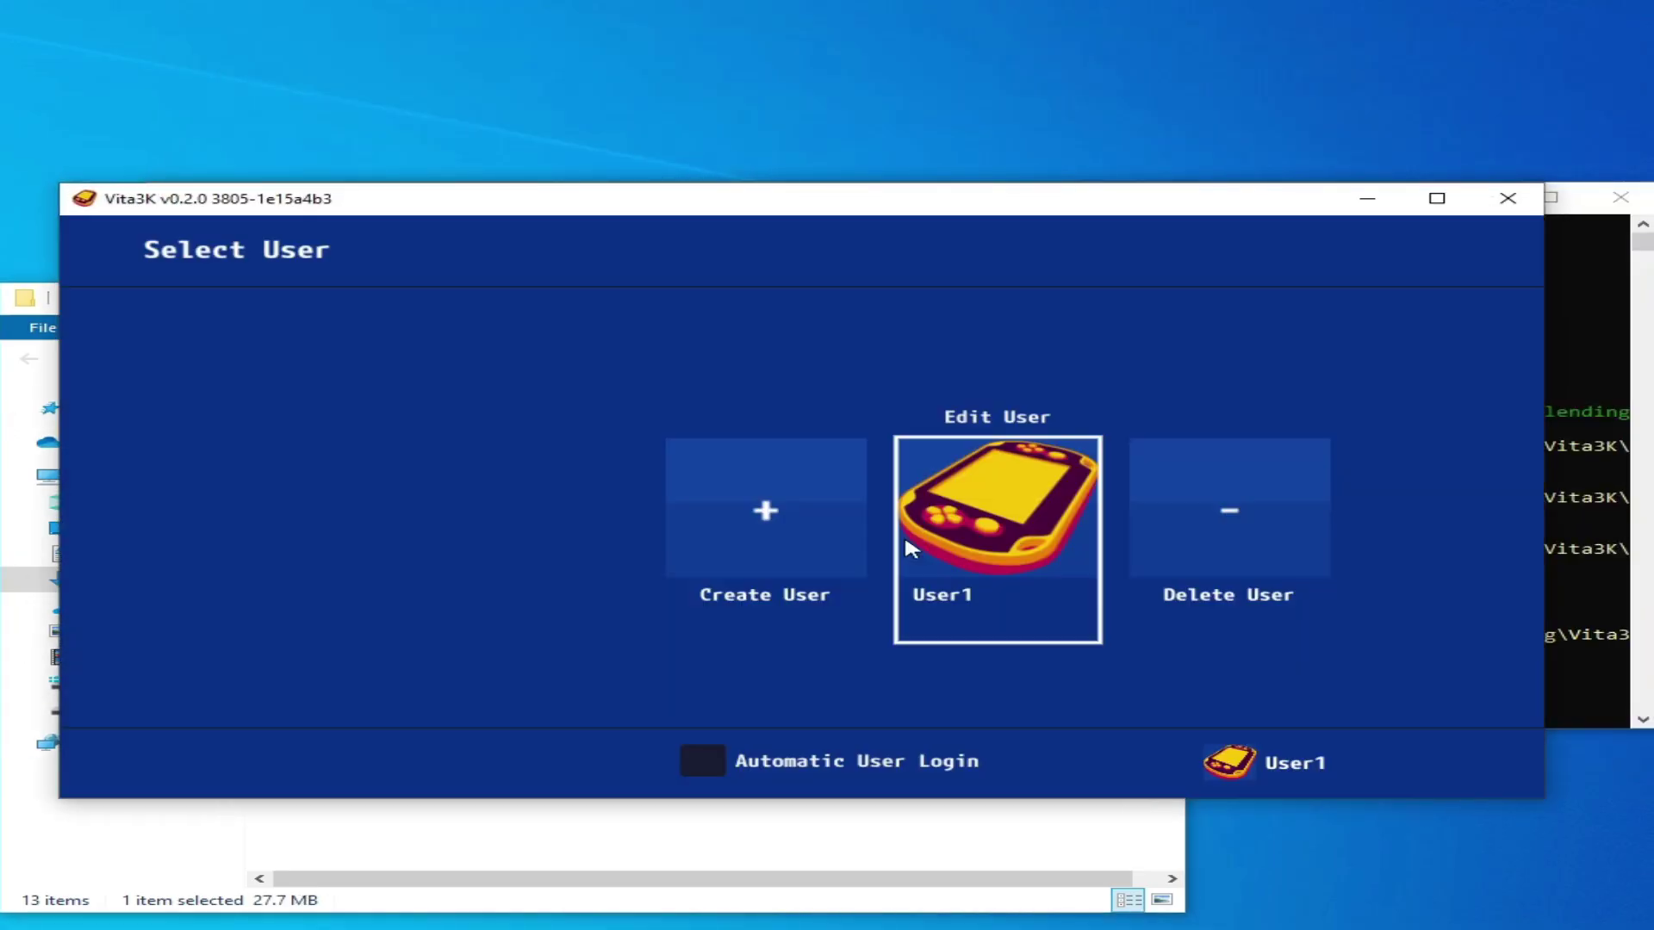
click(896, 569)
click(659, 524)
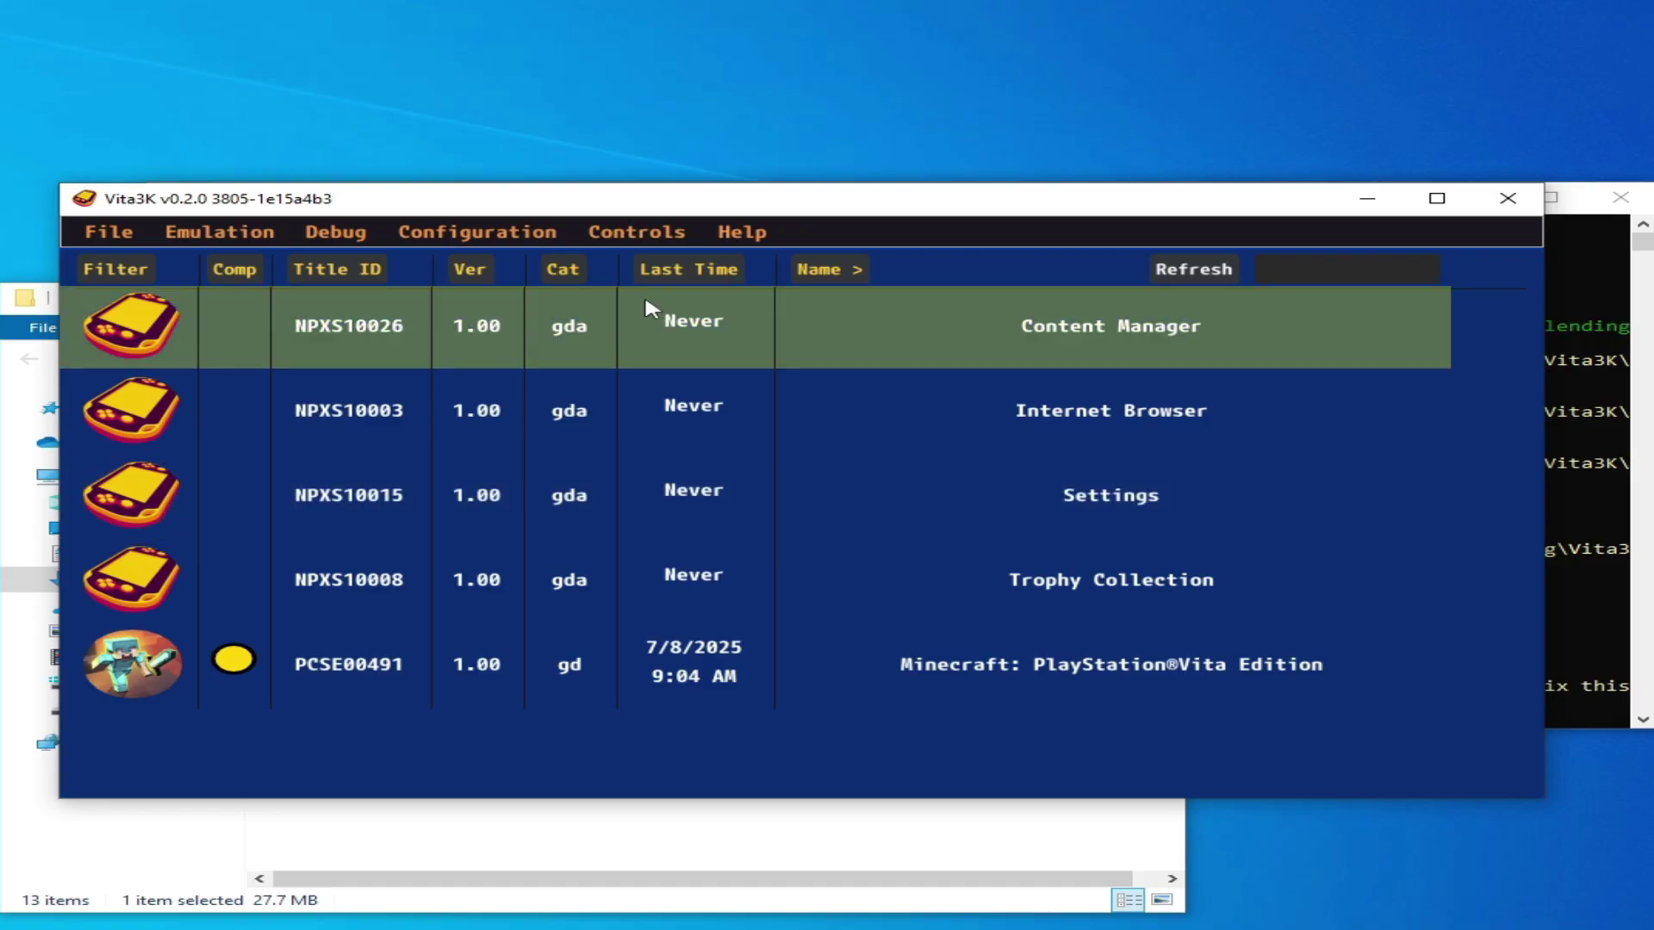
click(435, 234)
click(441, 269)
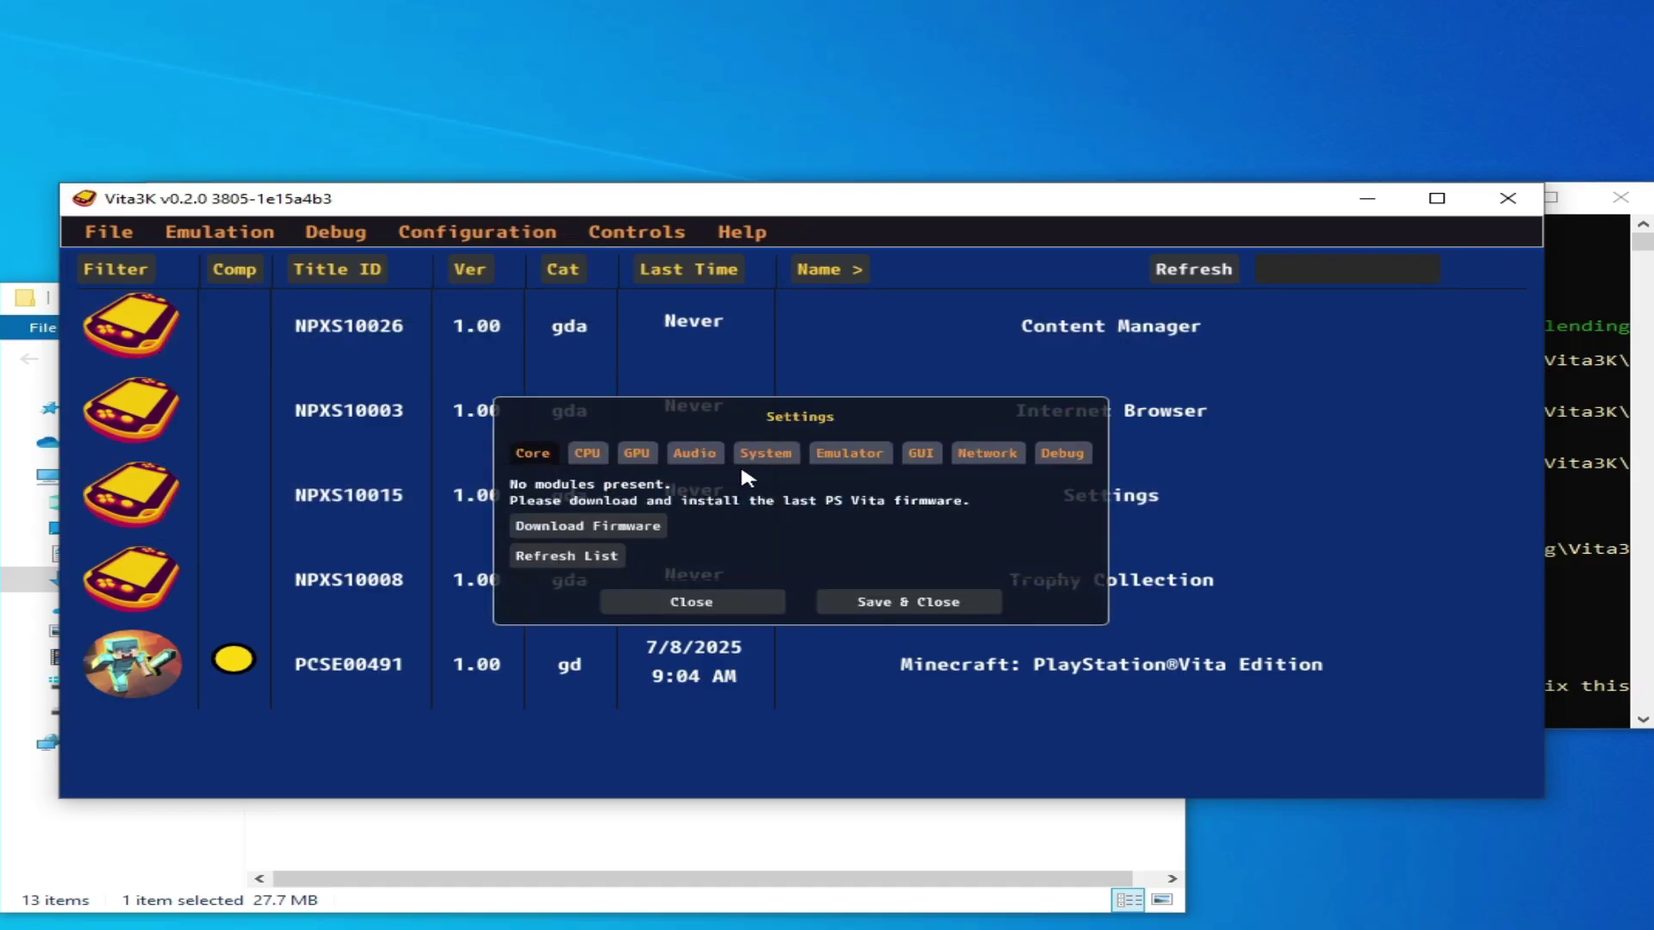
click(638, 454)
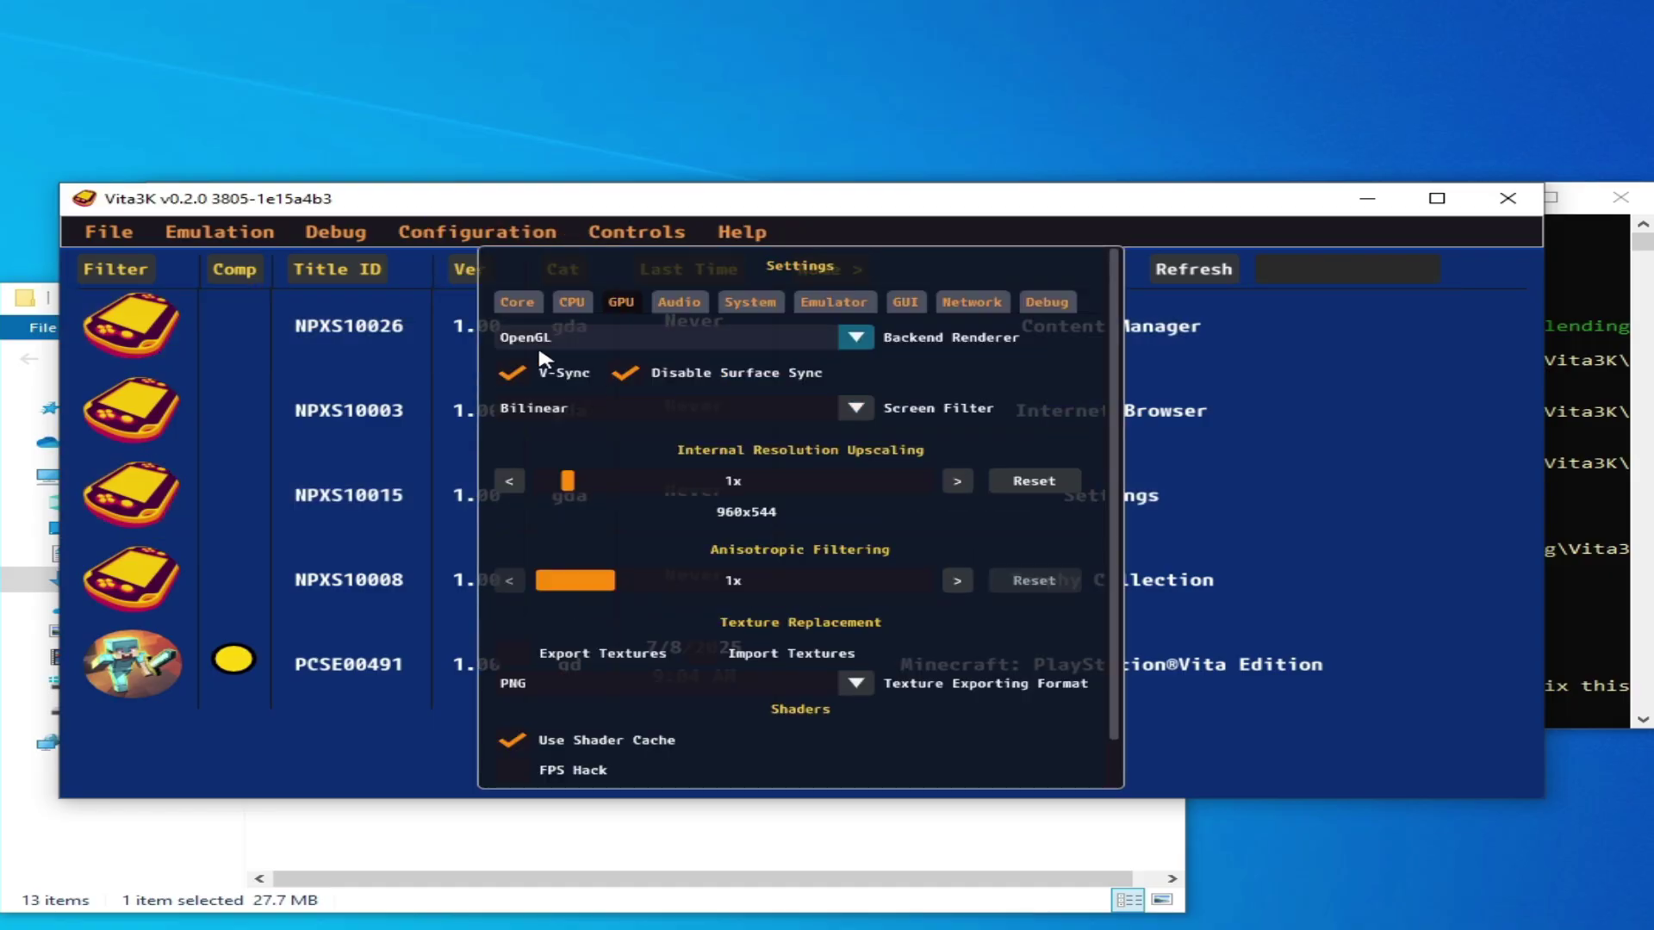
Close Vita3K, paste Vulkan over opengl in config.yml, save, and close Notepad.
click(1507, 198)
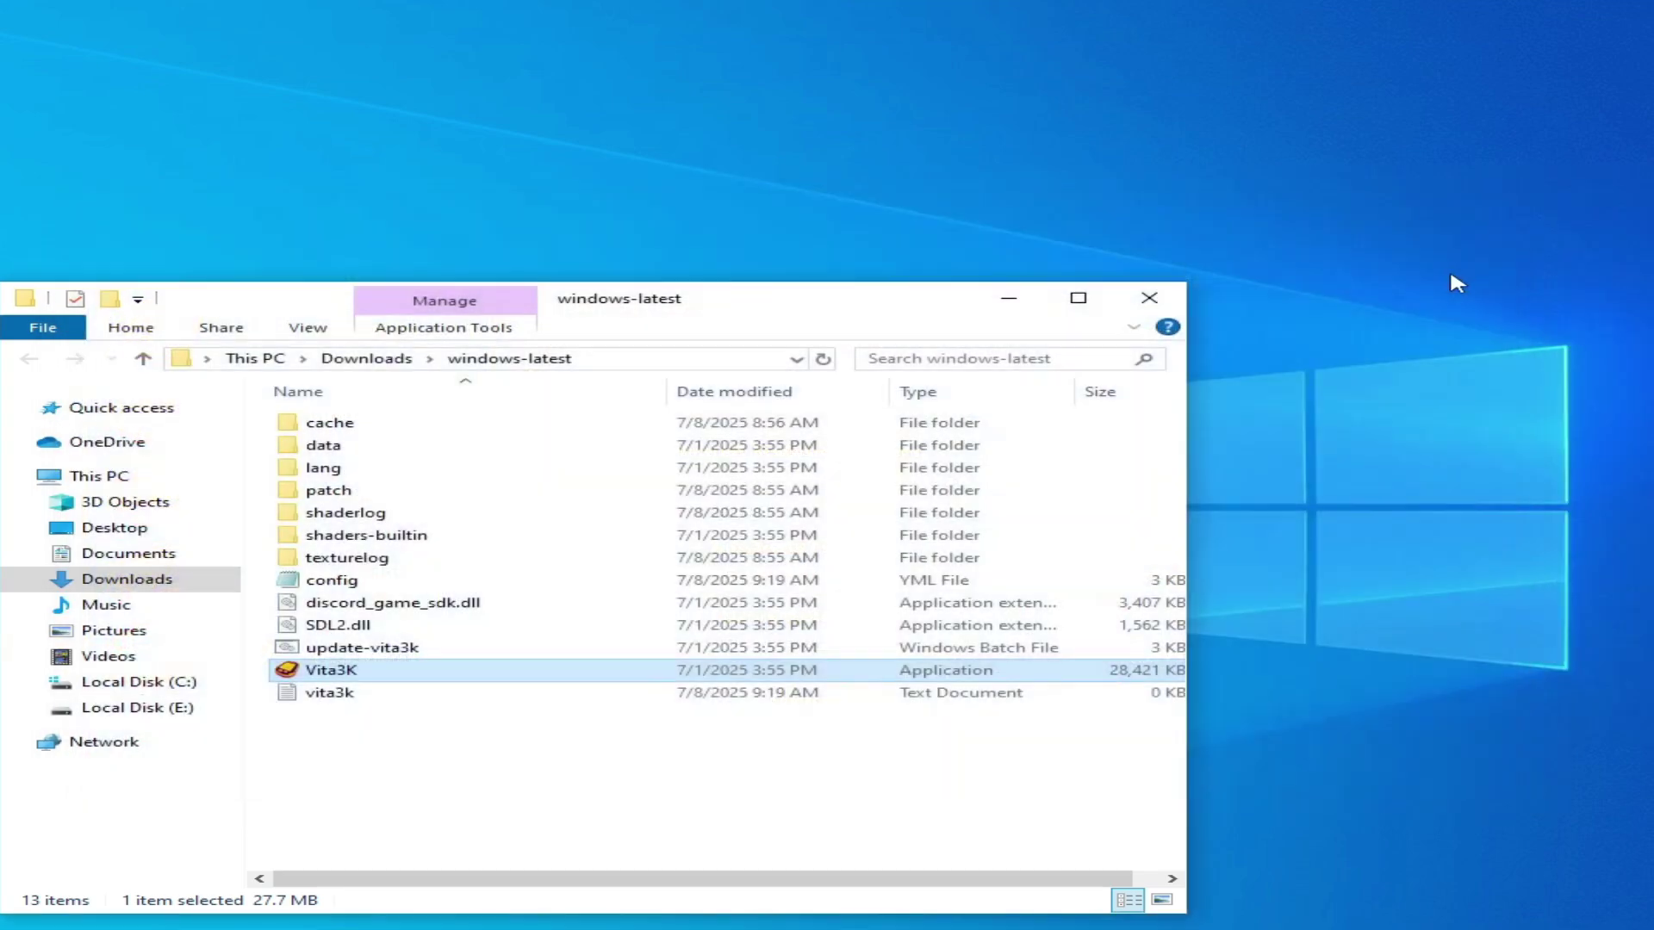
double_click(335, 582)
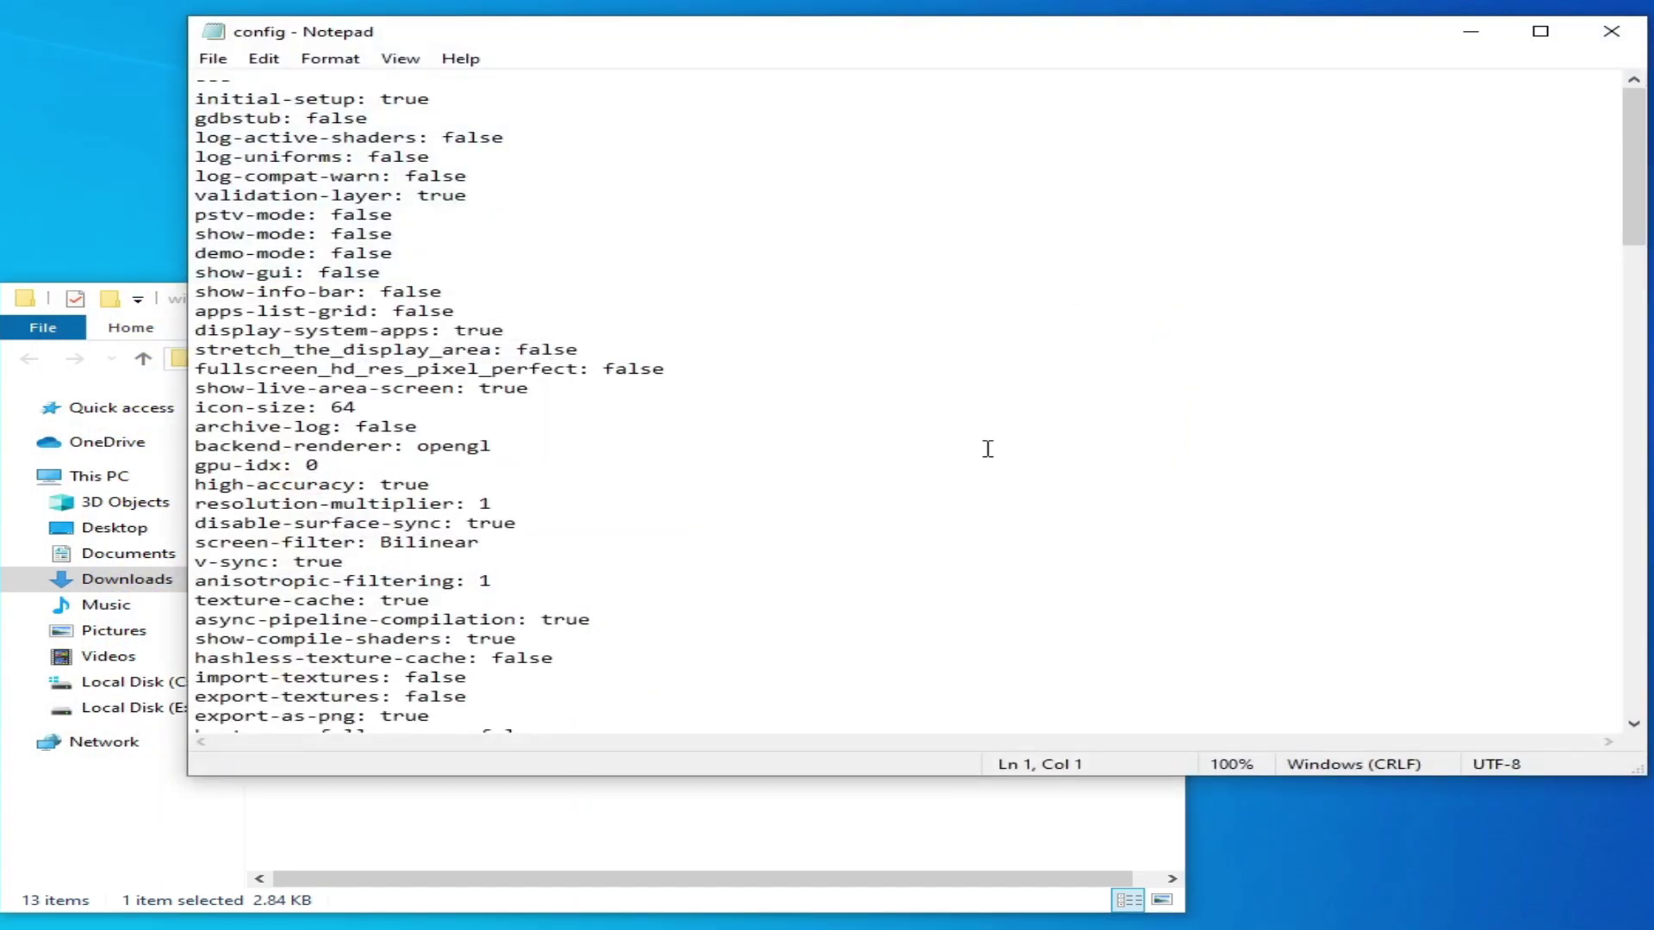
drag(417, 446, 515, 450)
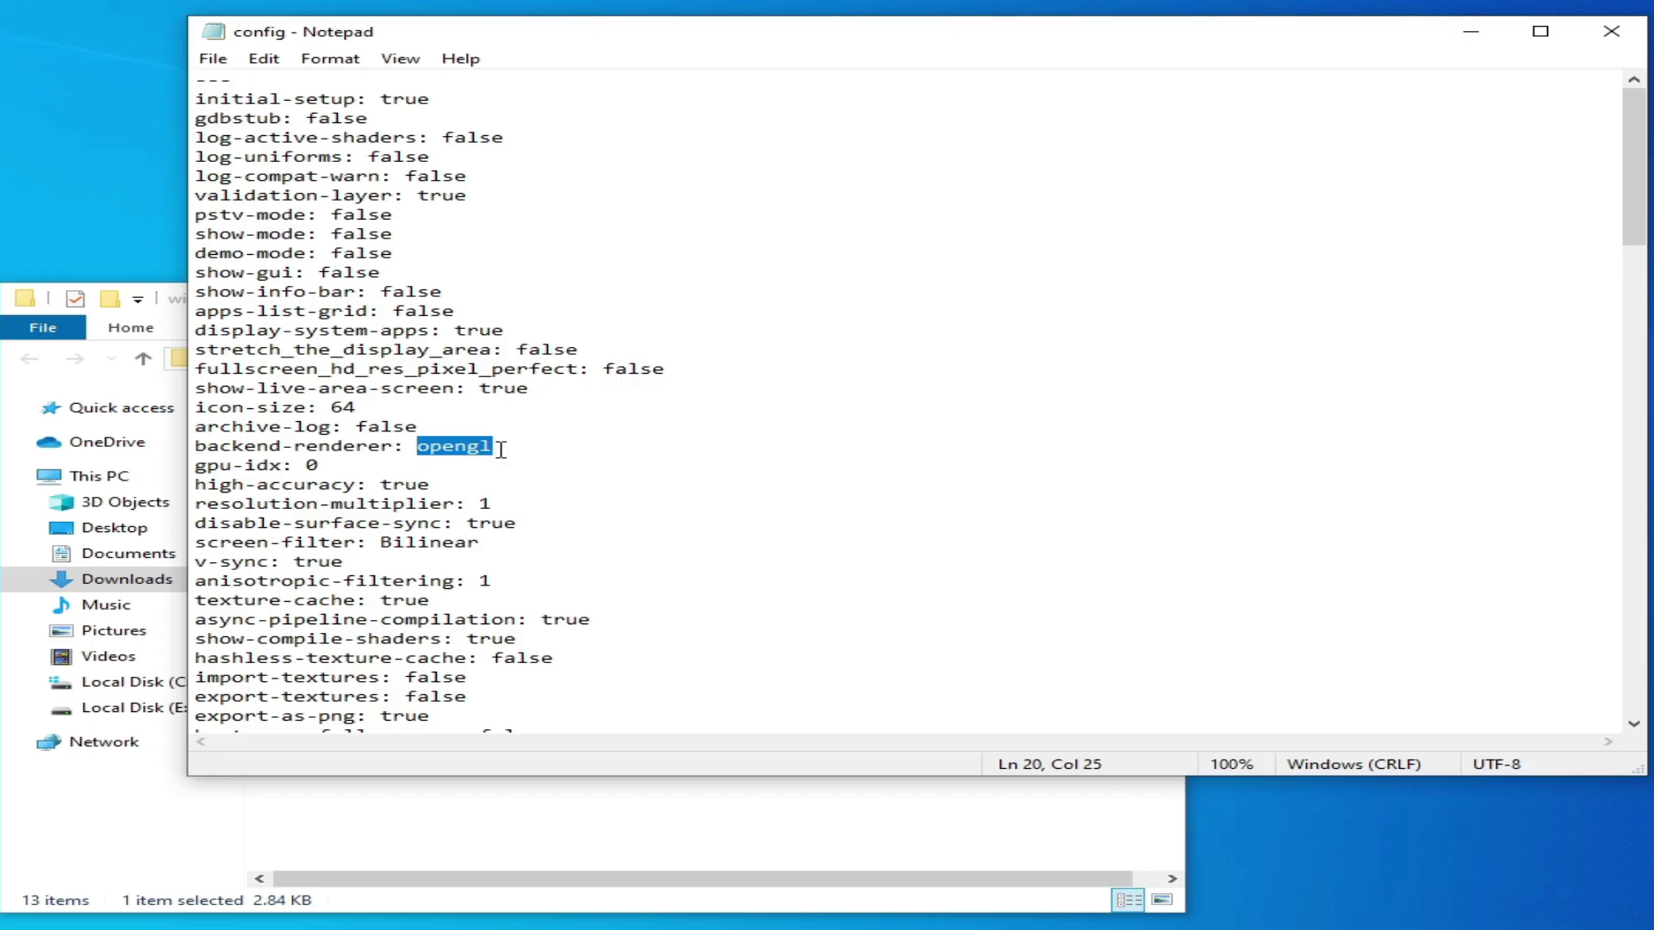
text(Vulkan)
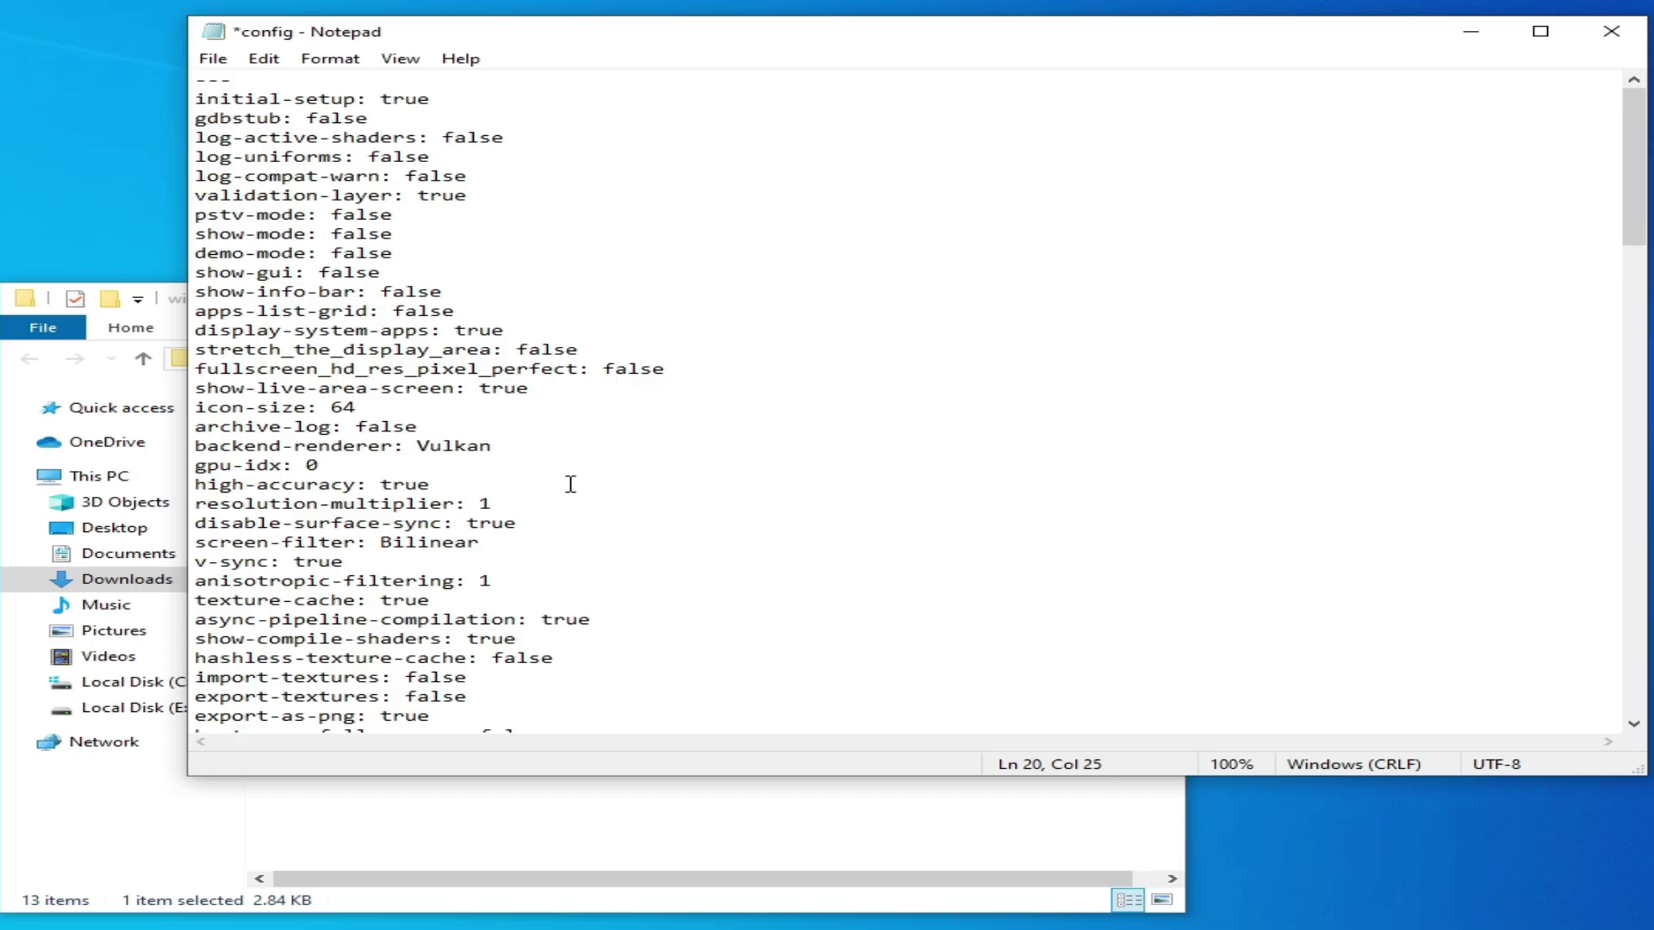
click(212, 58)
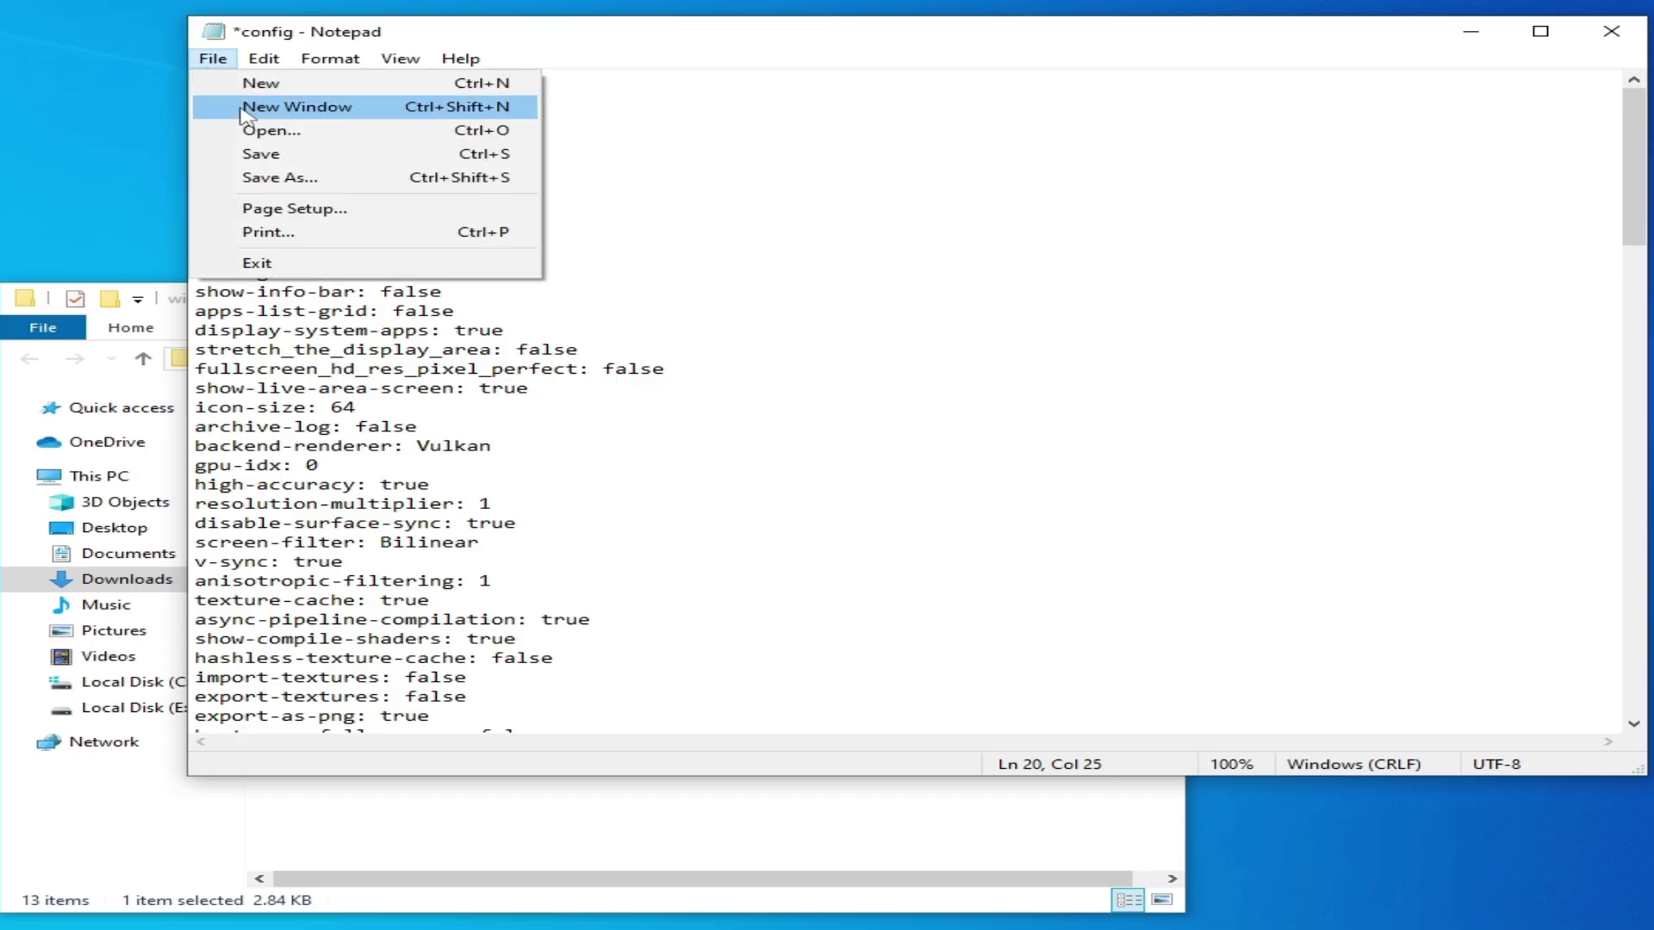
click(258, 151)
click(1610, 31)
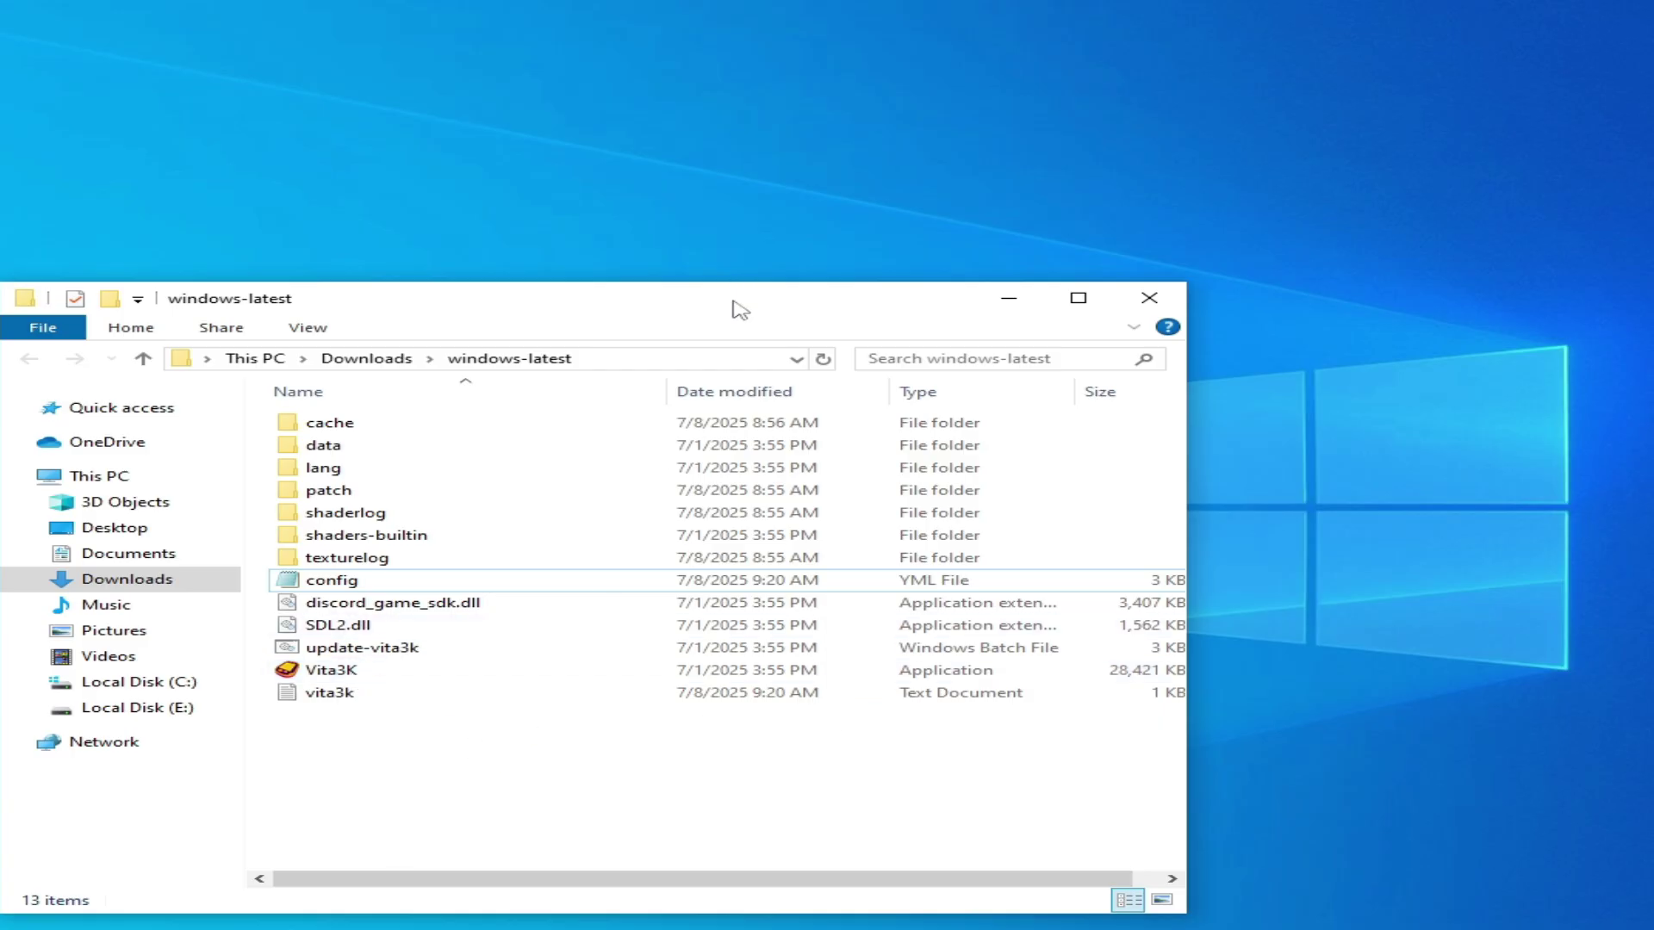
Open Graphics settings from the desktop's Display settings.
drag(739, 309, 819, 352)
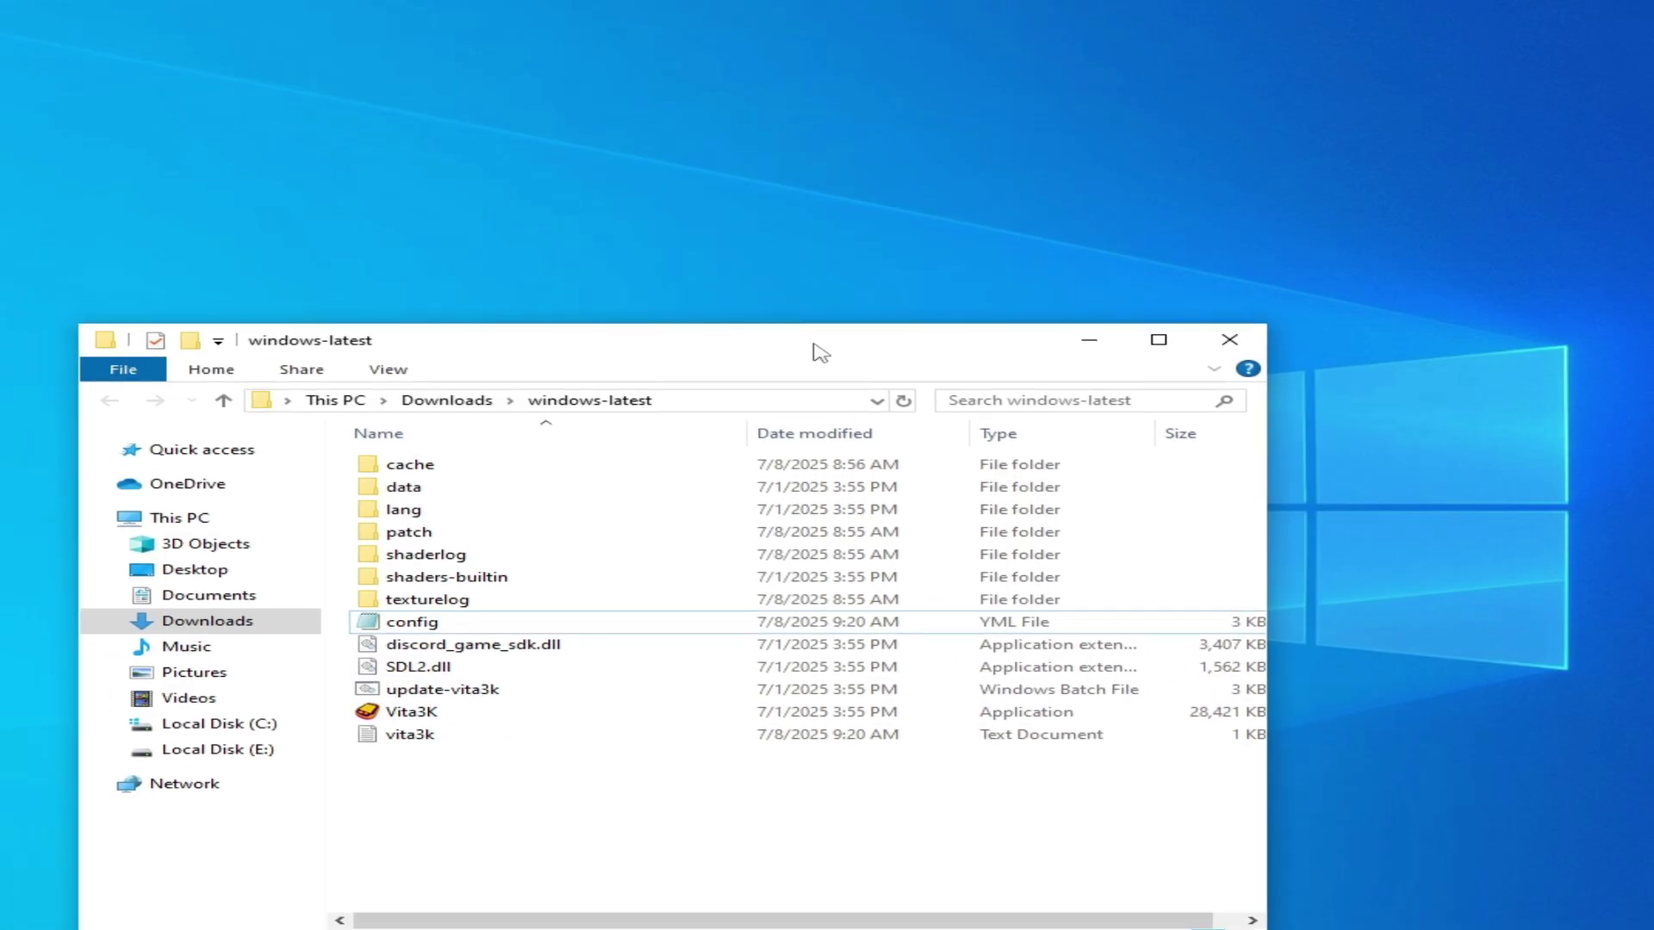
right_click(917, 105)
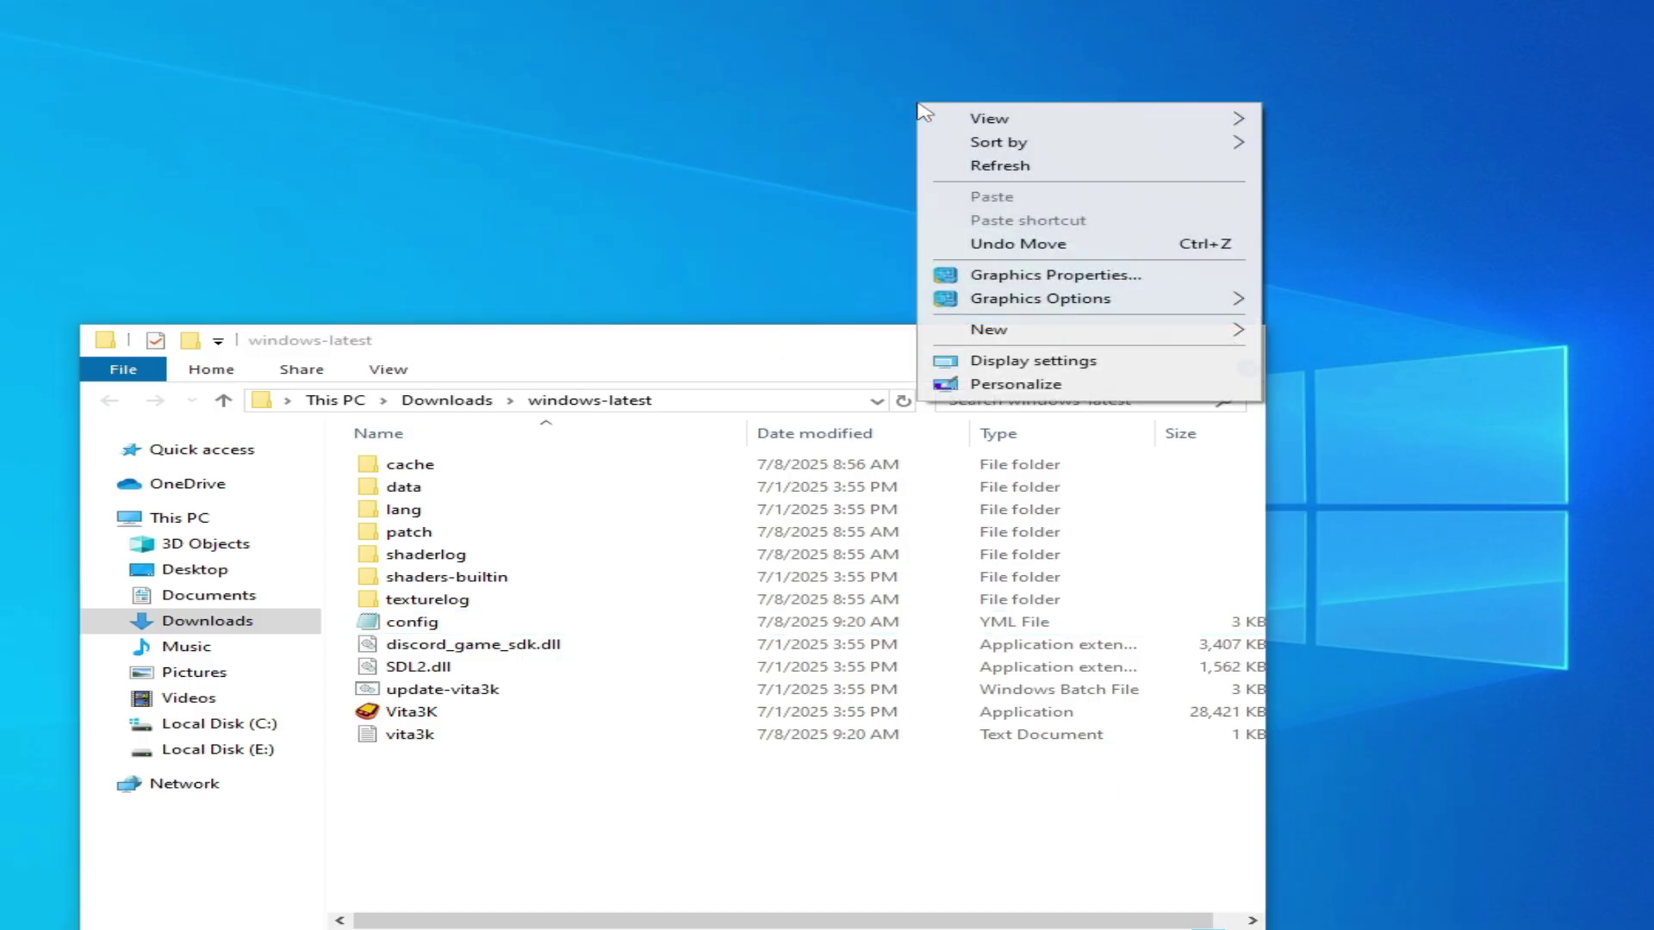
click(1055, 360)
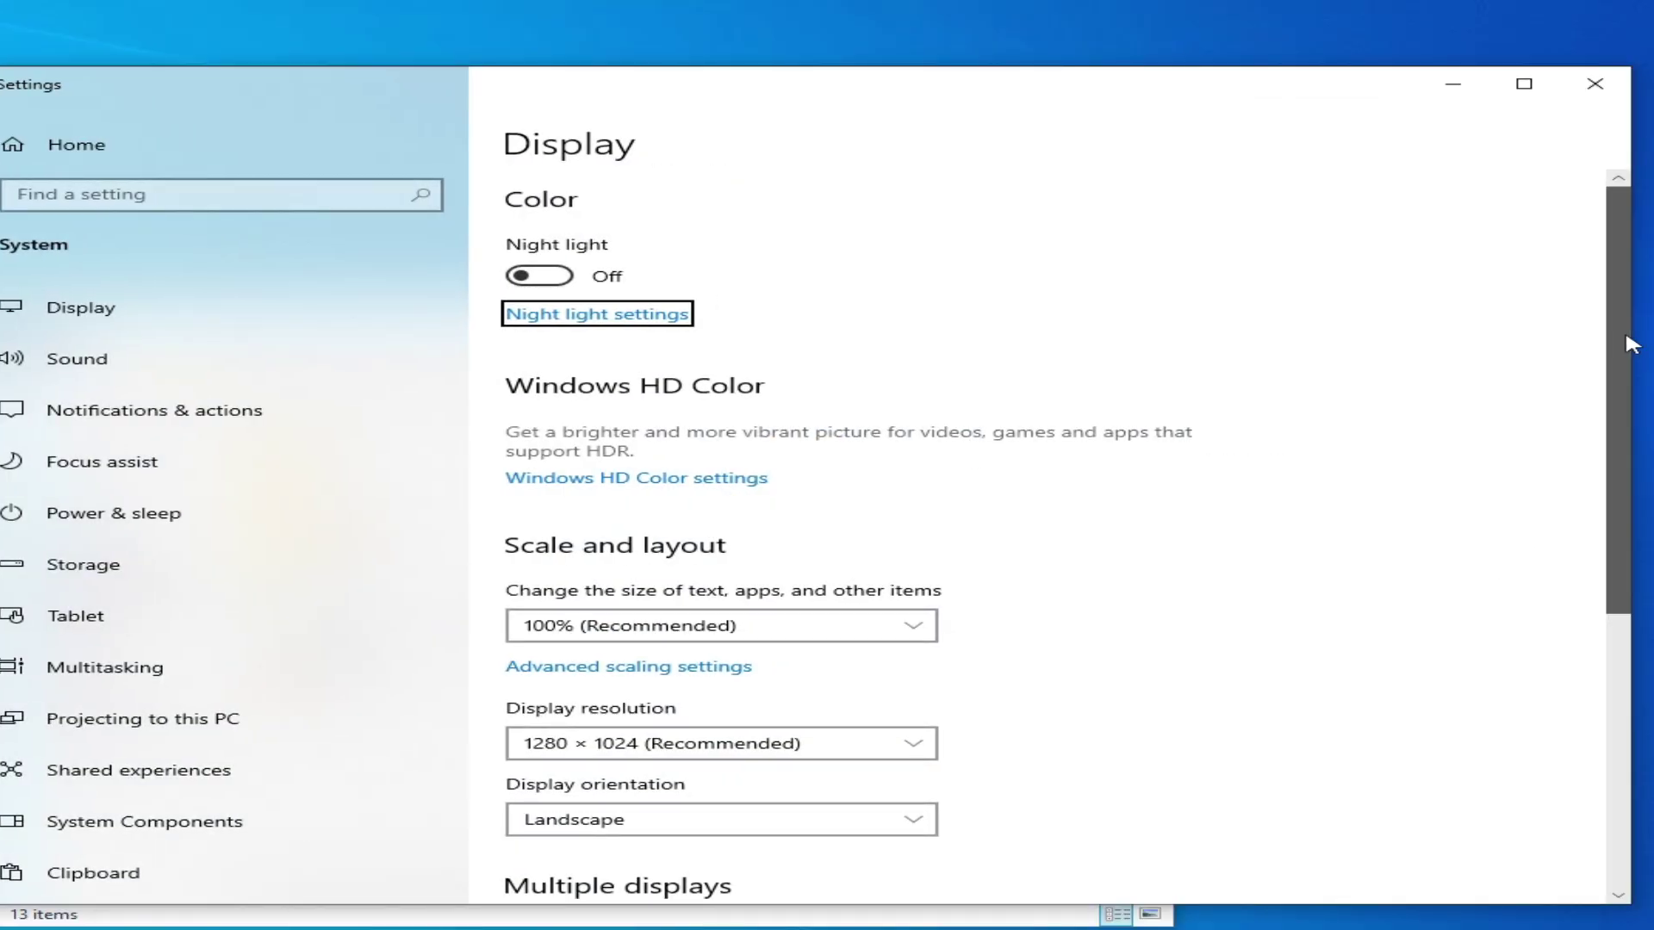
drag(1619, 319, 1622, 510)
click(639, 734)
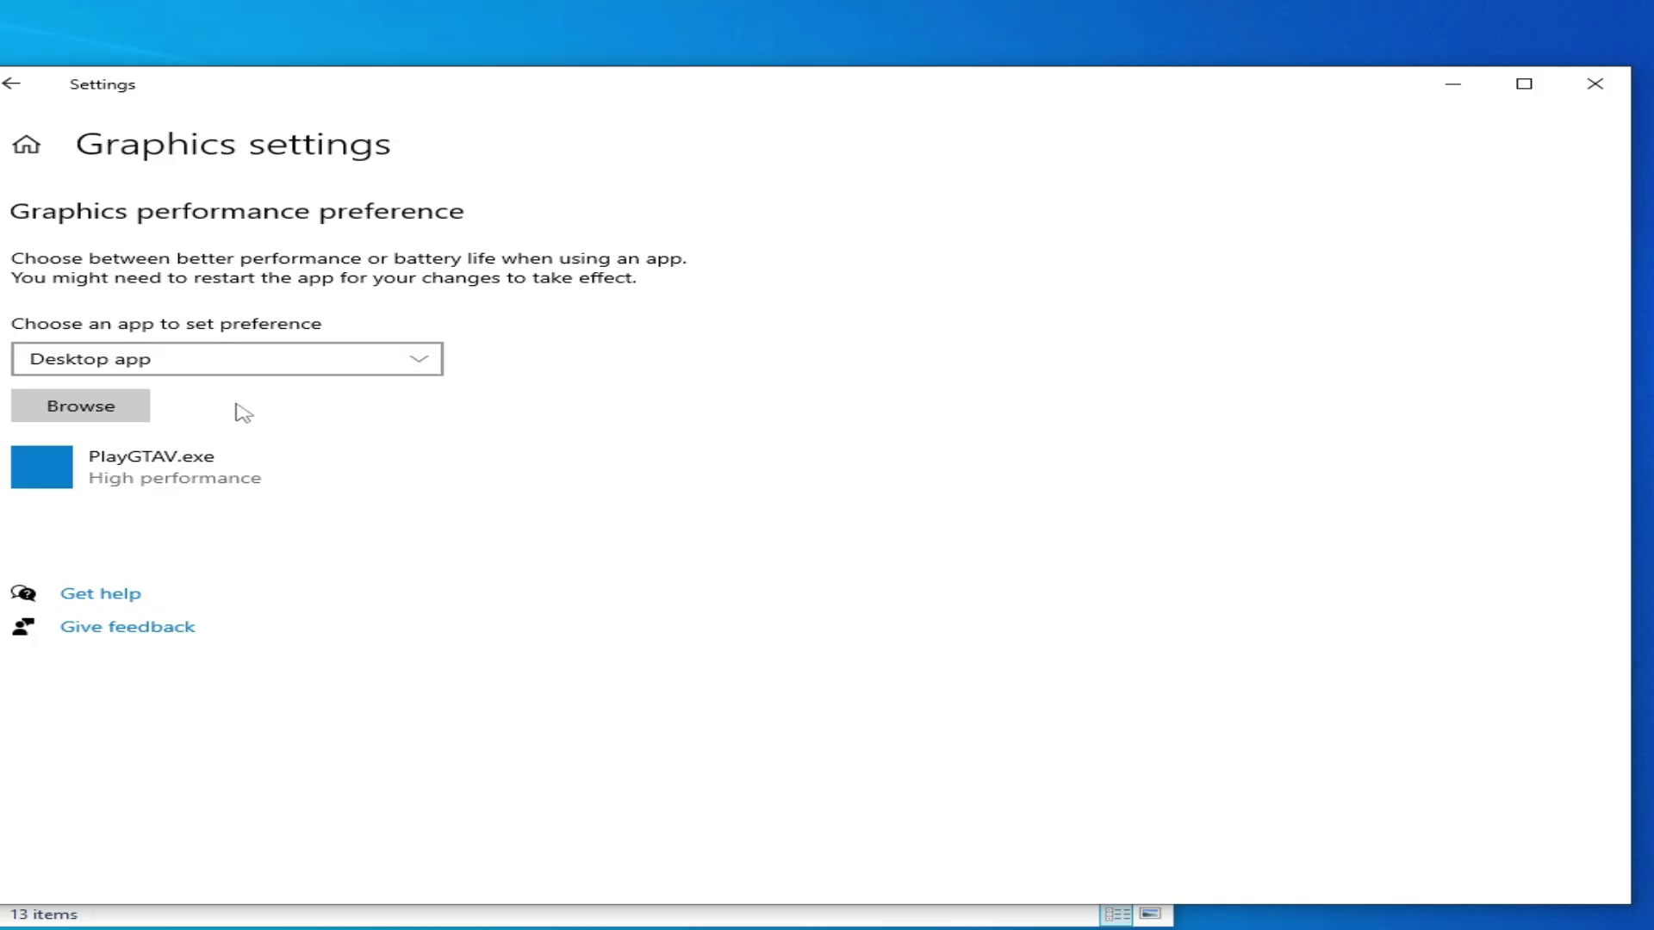
Browse to the windows-latest folder and add Vita3K.exe to the graphics preference list.
click(100, 414)
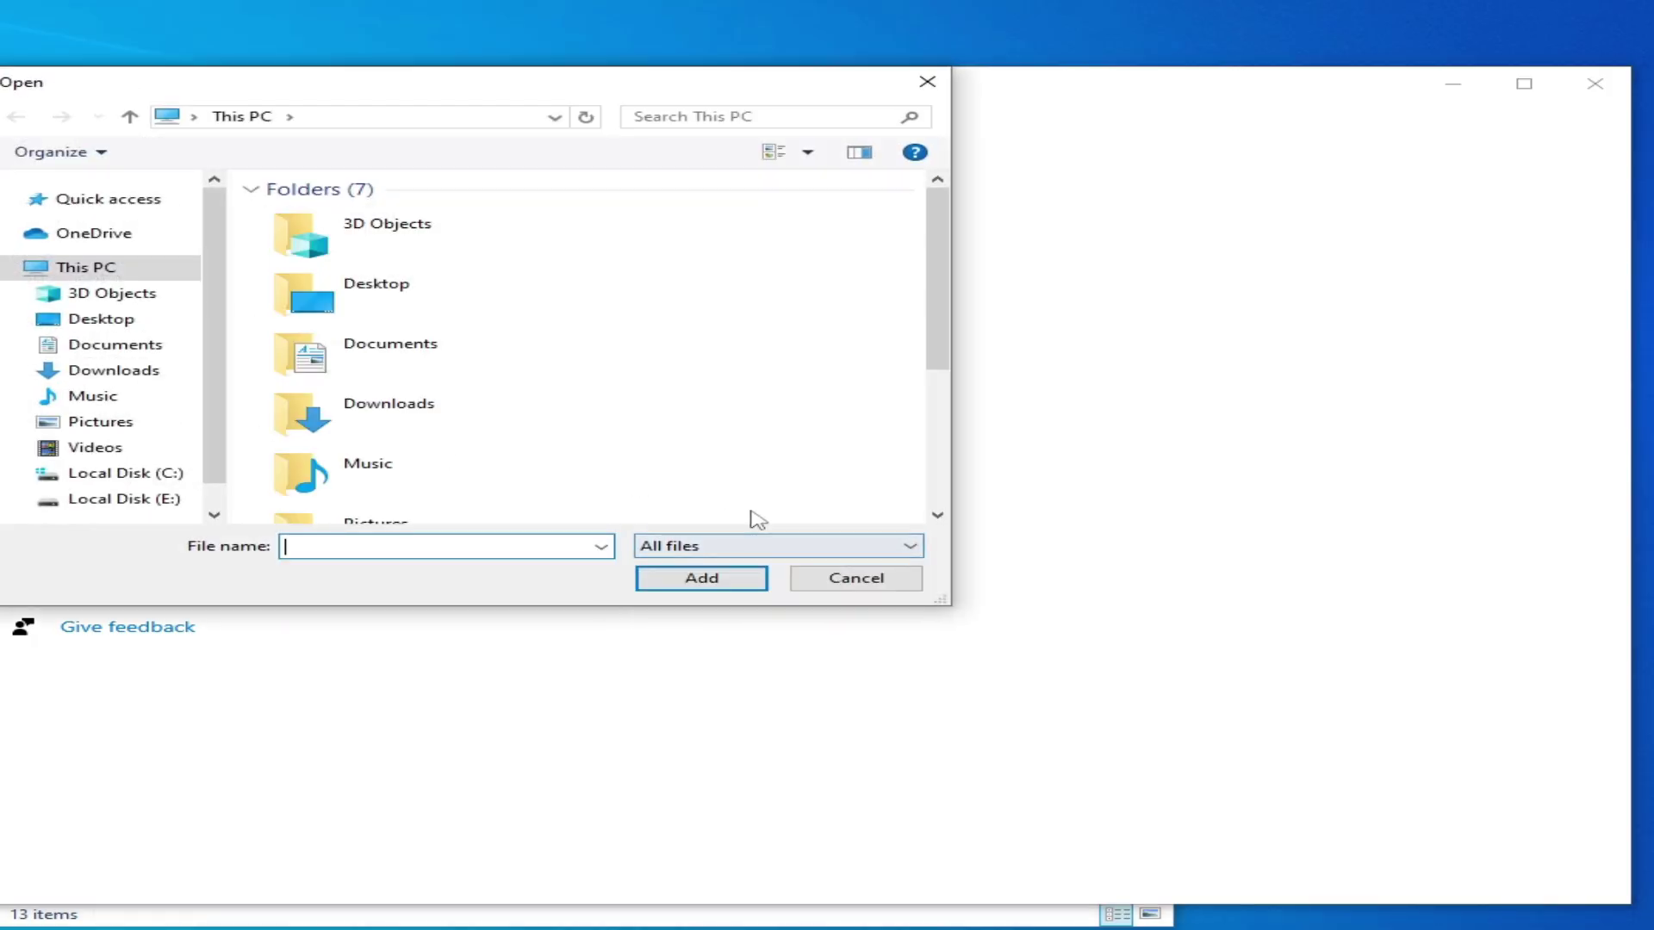
click(100, 321)
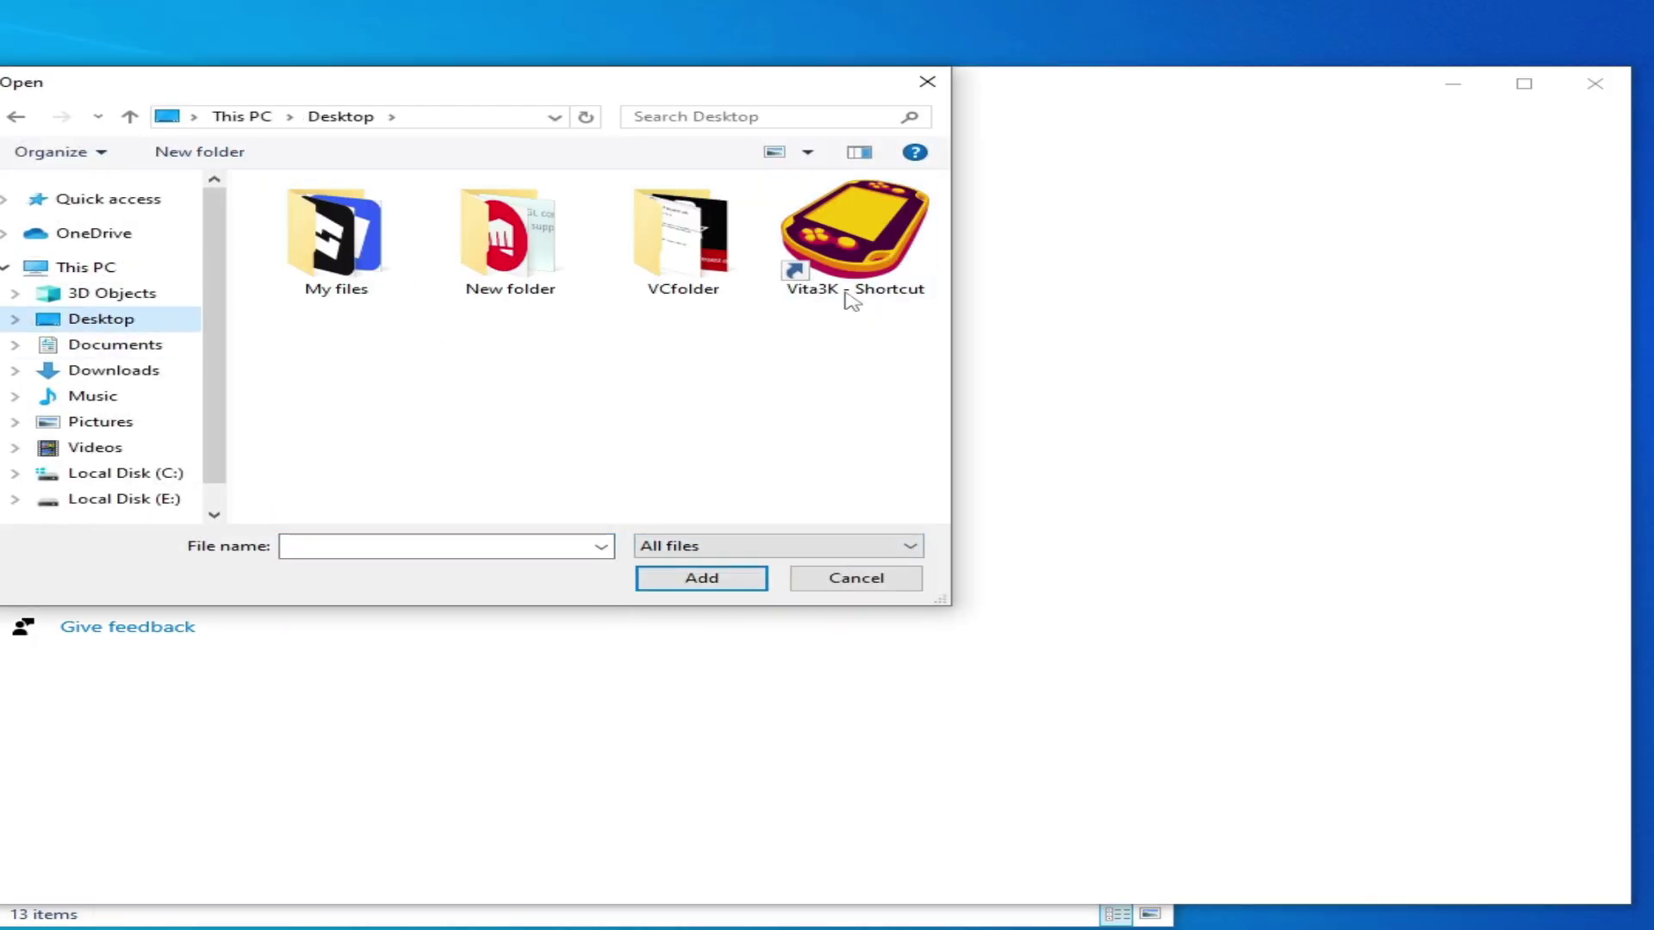
click(827, 259)
right_click(812, 256)
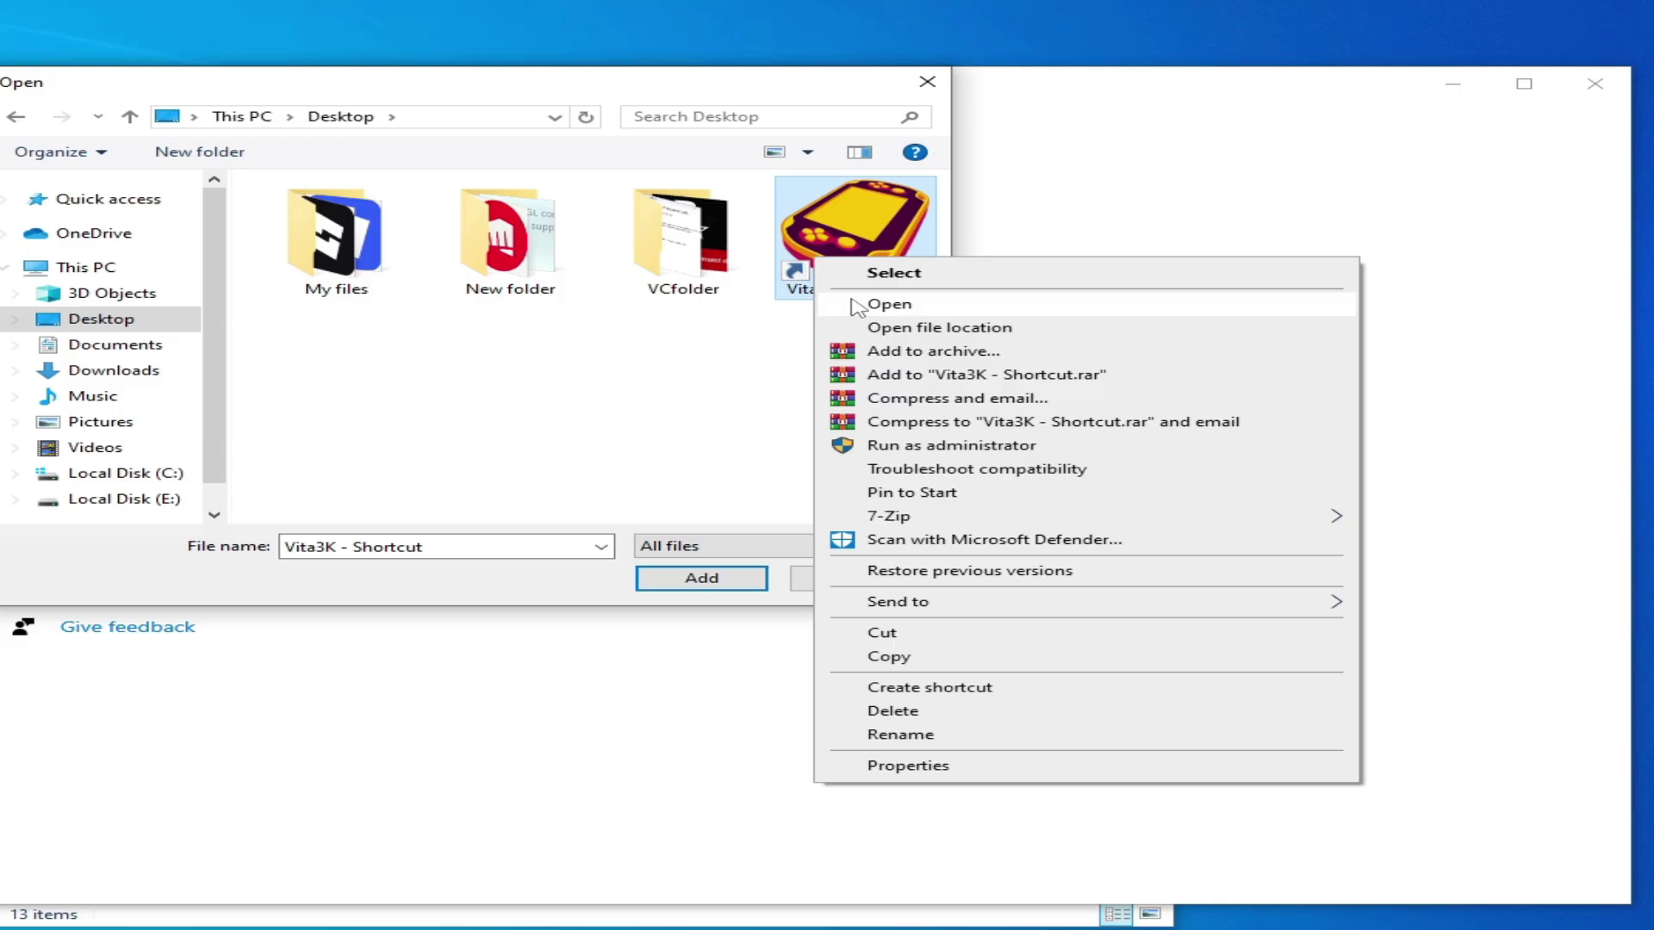
click(886, 328)
mouse_move(410, 514)
mouse_down()
mouse_move(546, 517)
mouse_move(414, 517)
mouse_up()
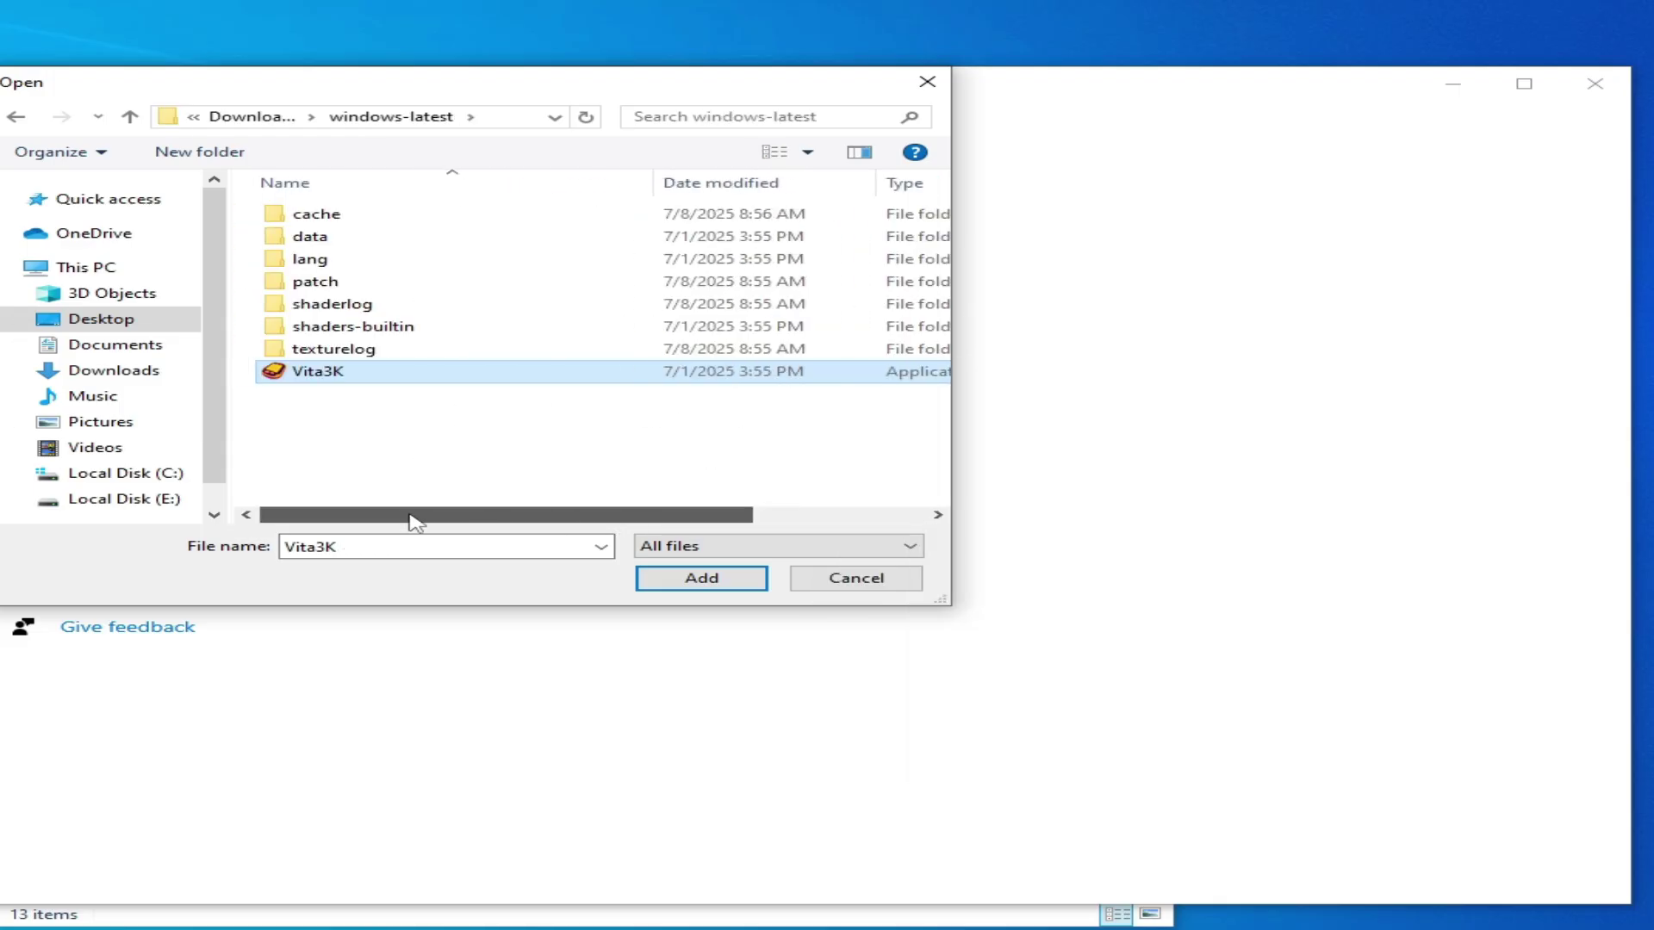
click(751, 582)
Set Vita3K's graphics preference to High performance, save, and close Settings.
click(497, 642)
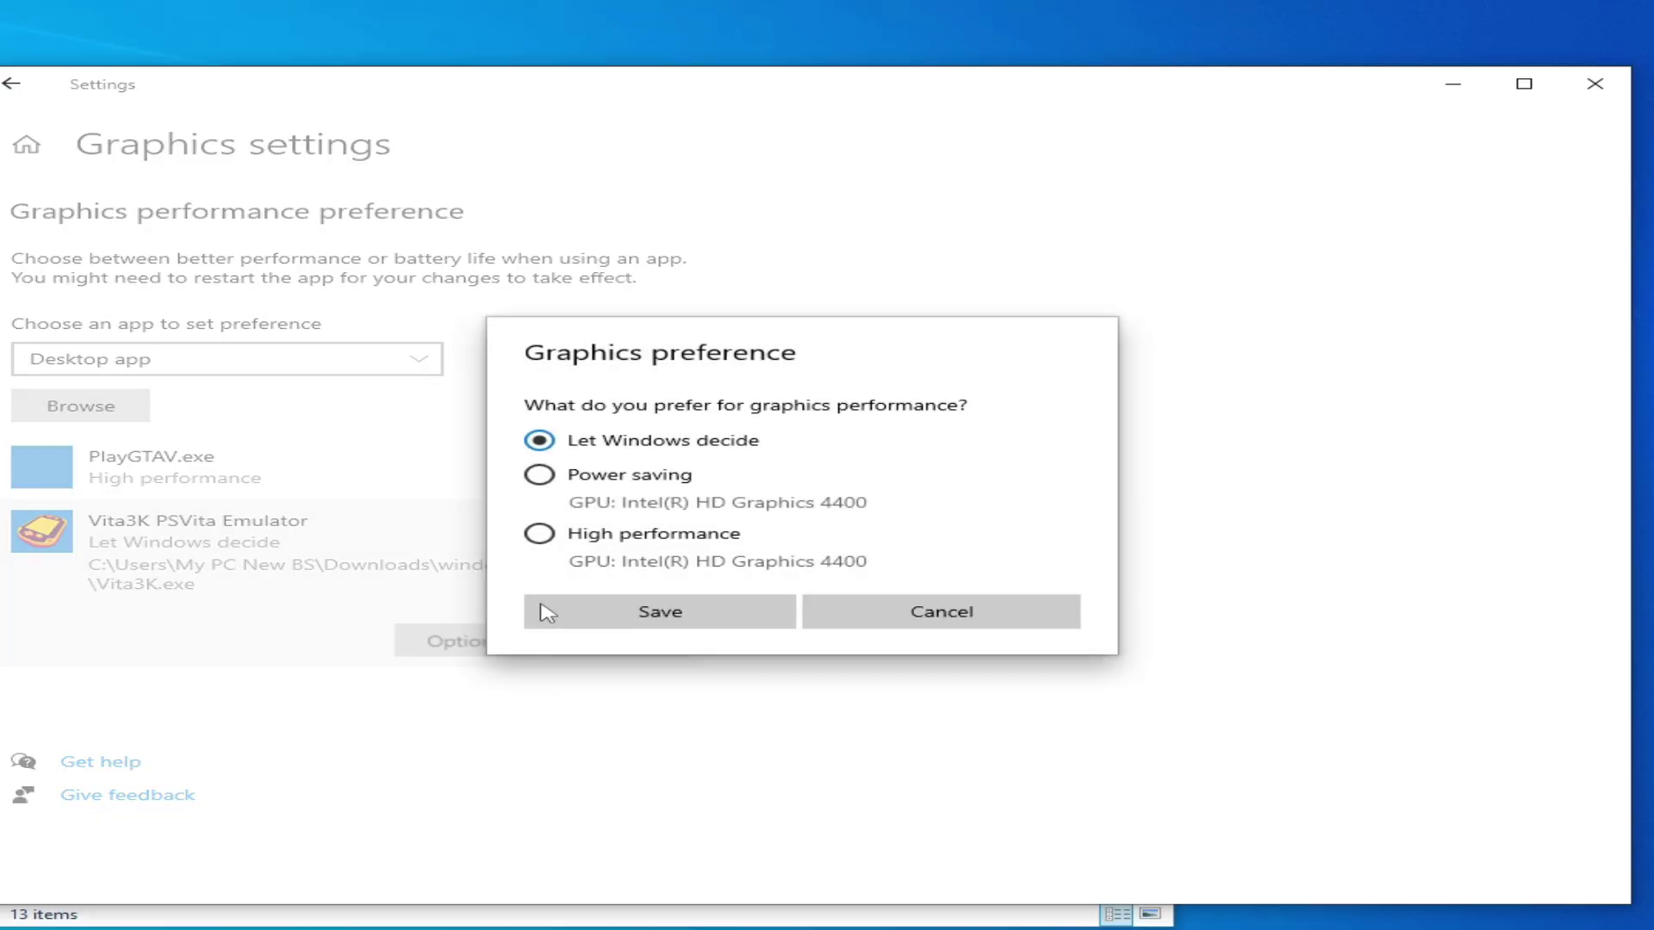
click(543, 536)
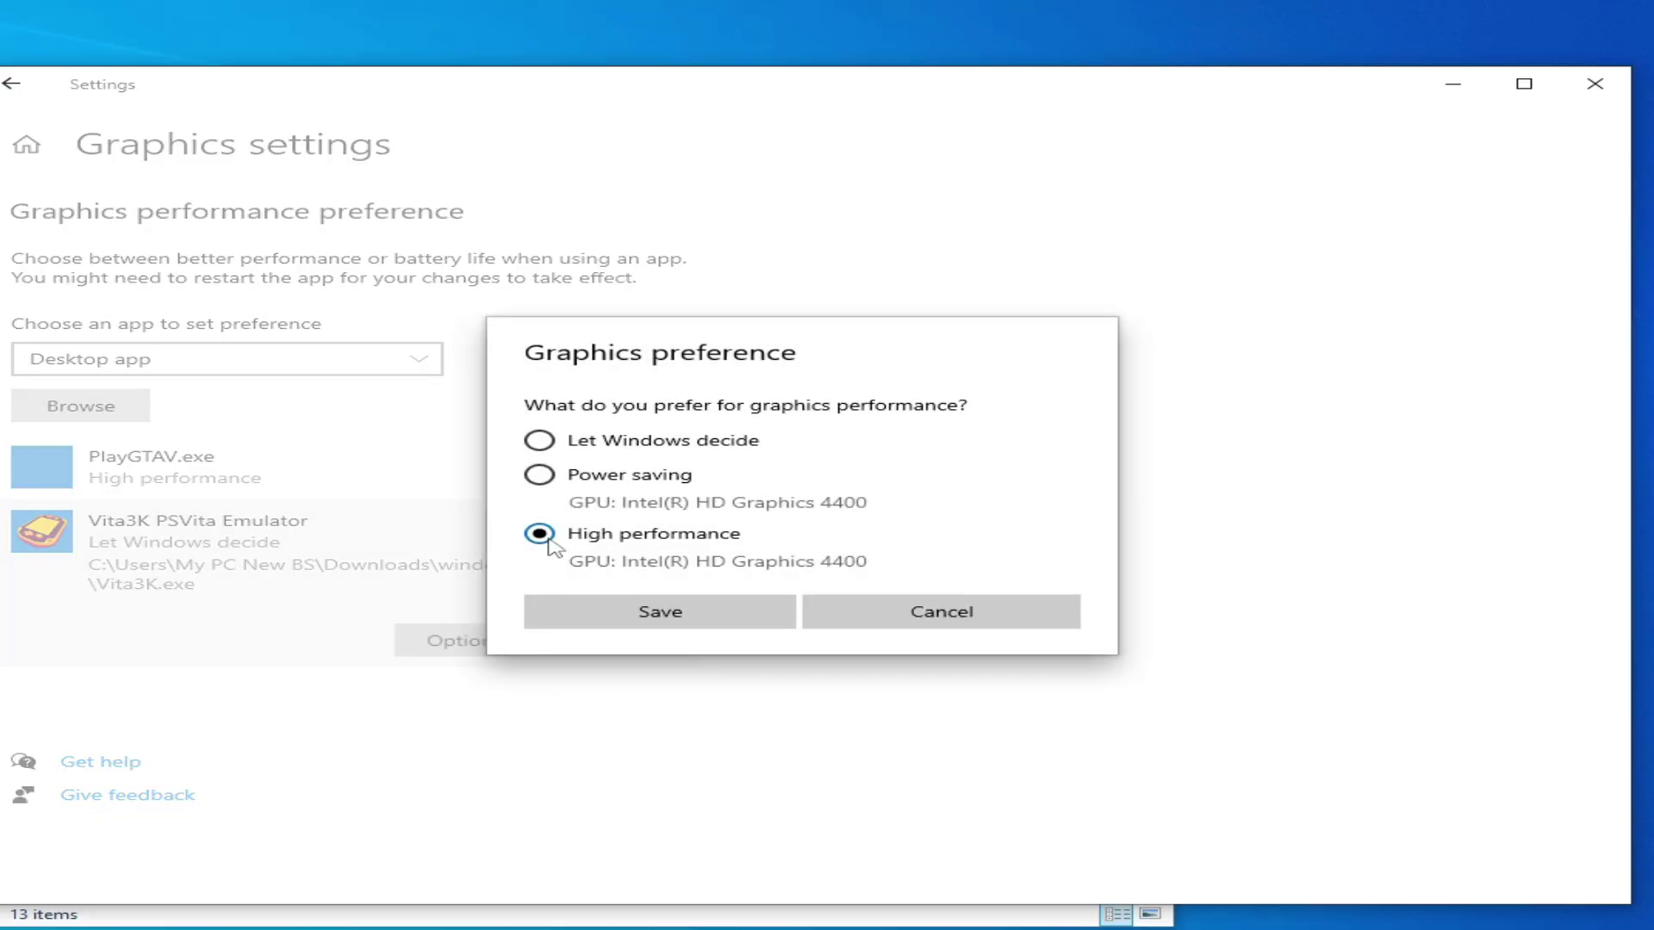
click(675, 619)
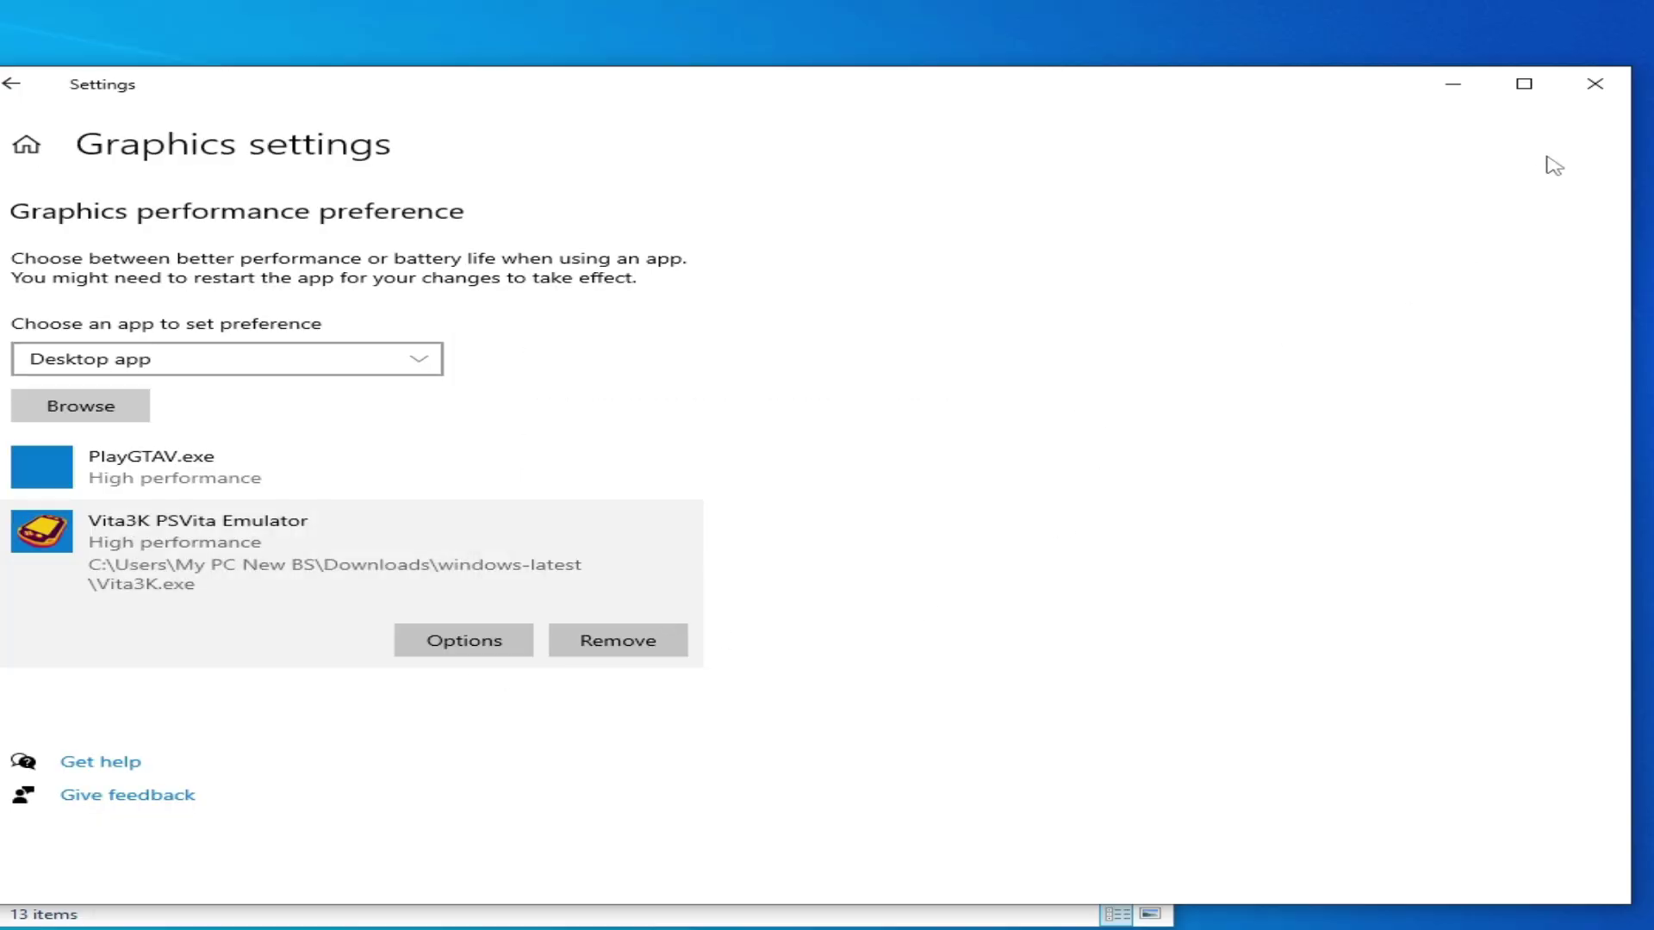
click(1595, 83)
Launch Vita3K from windows-latest, then close the File Explorer window.
right_click(322, 687)
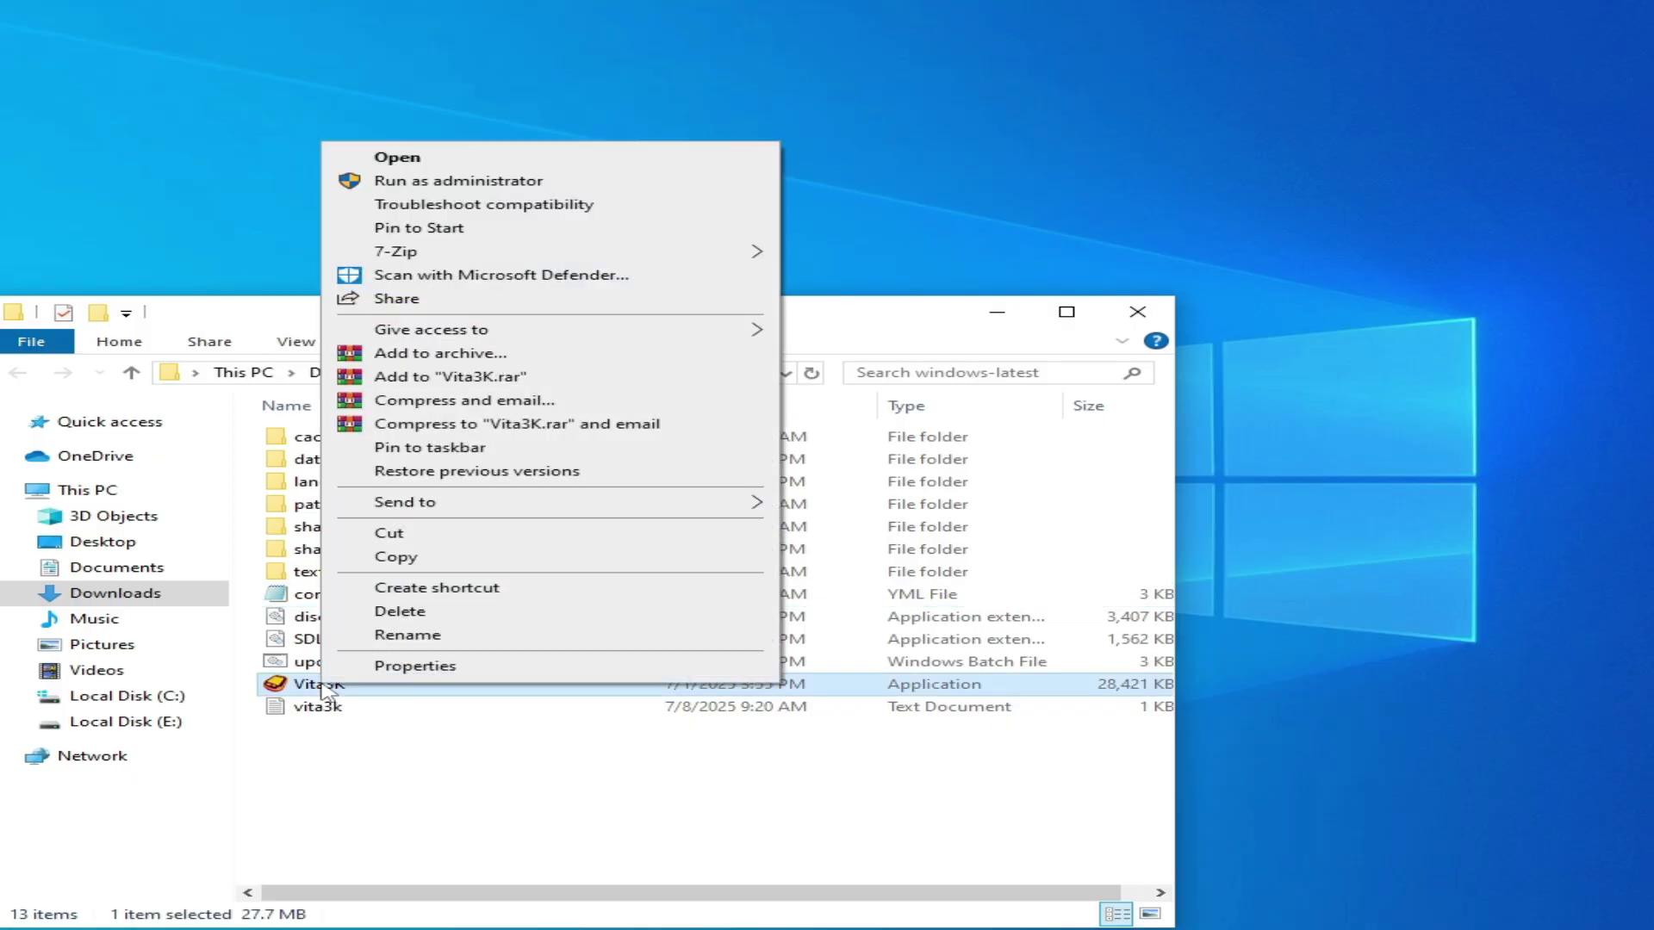
click(425, 159)
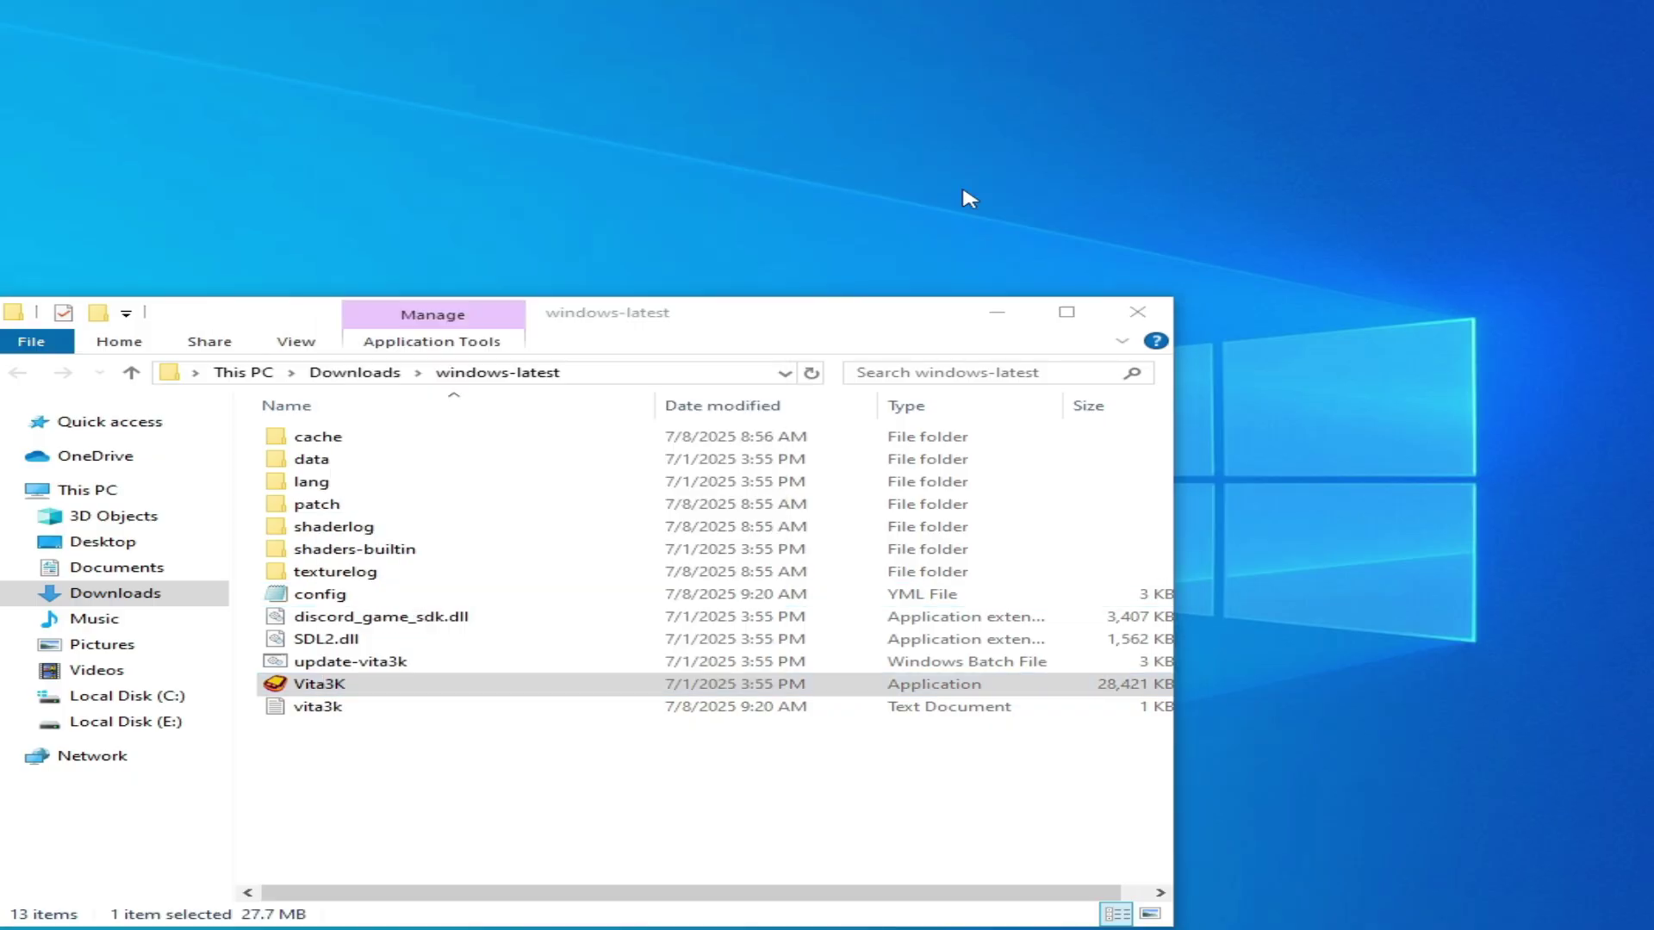
click(1137, 312)
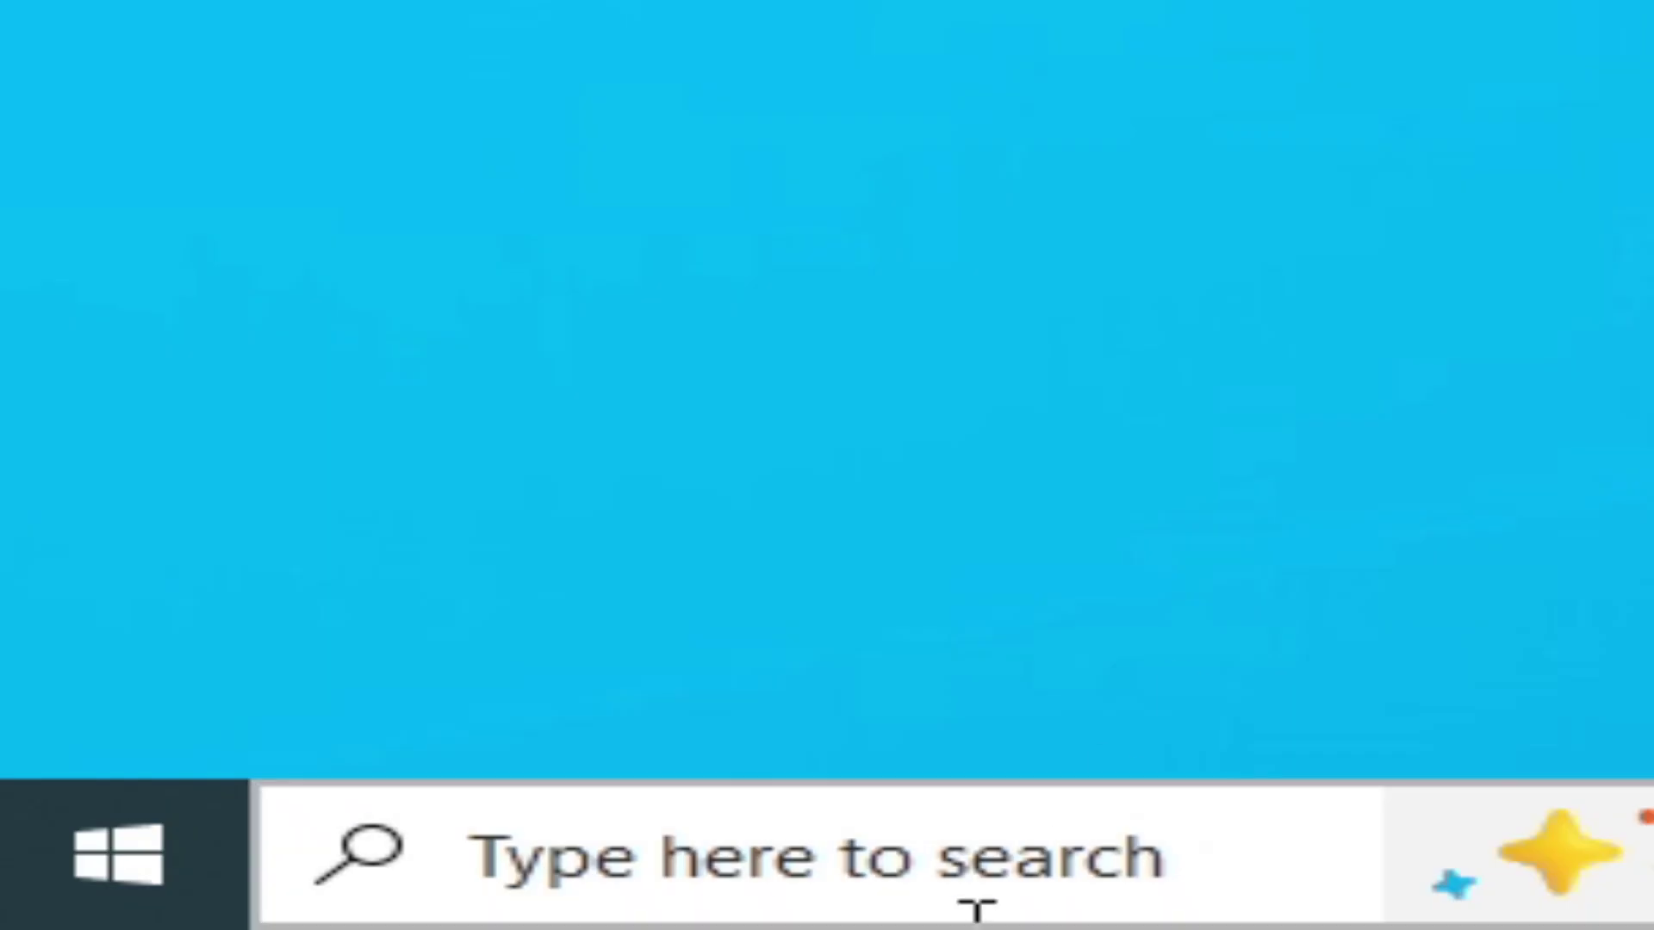
Search 'device' and open Device Manager.
click(992, 891)
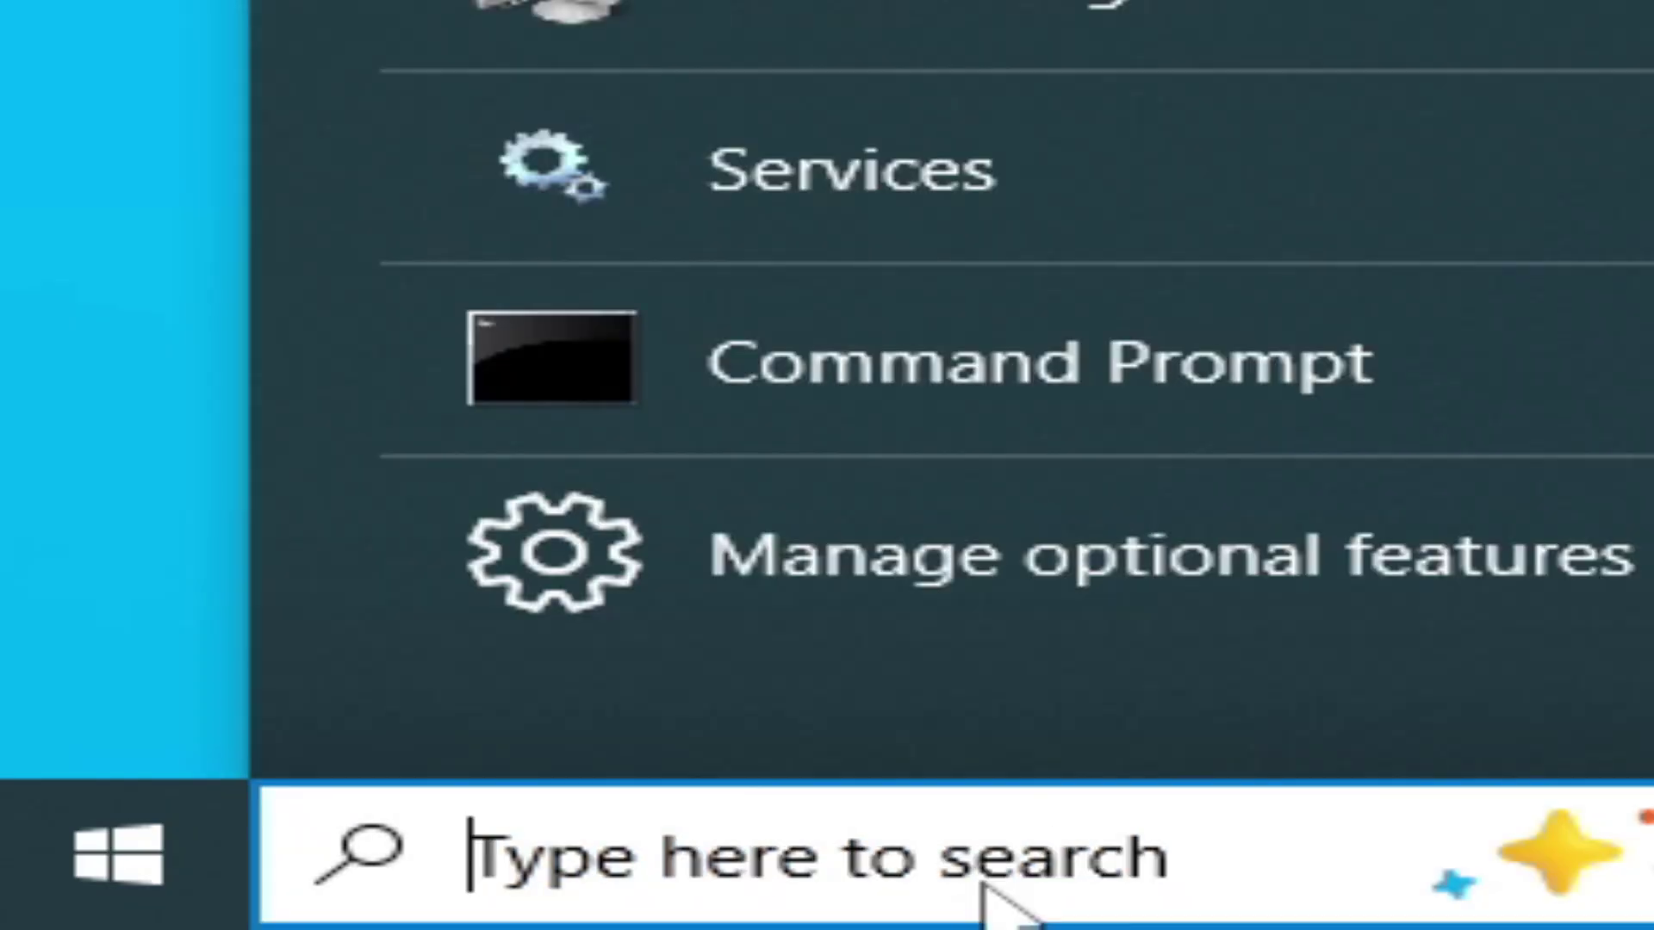
text(device)
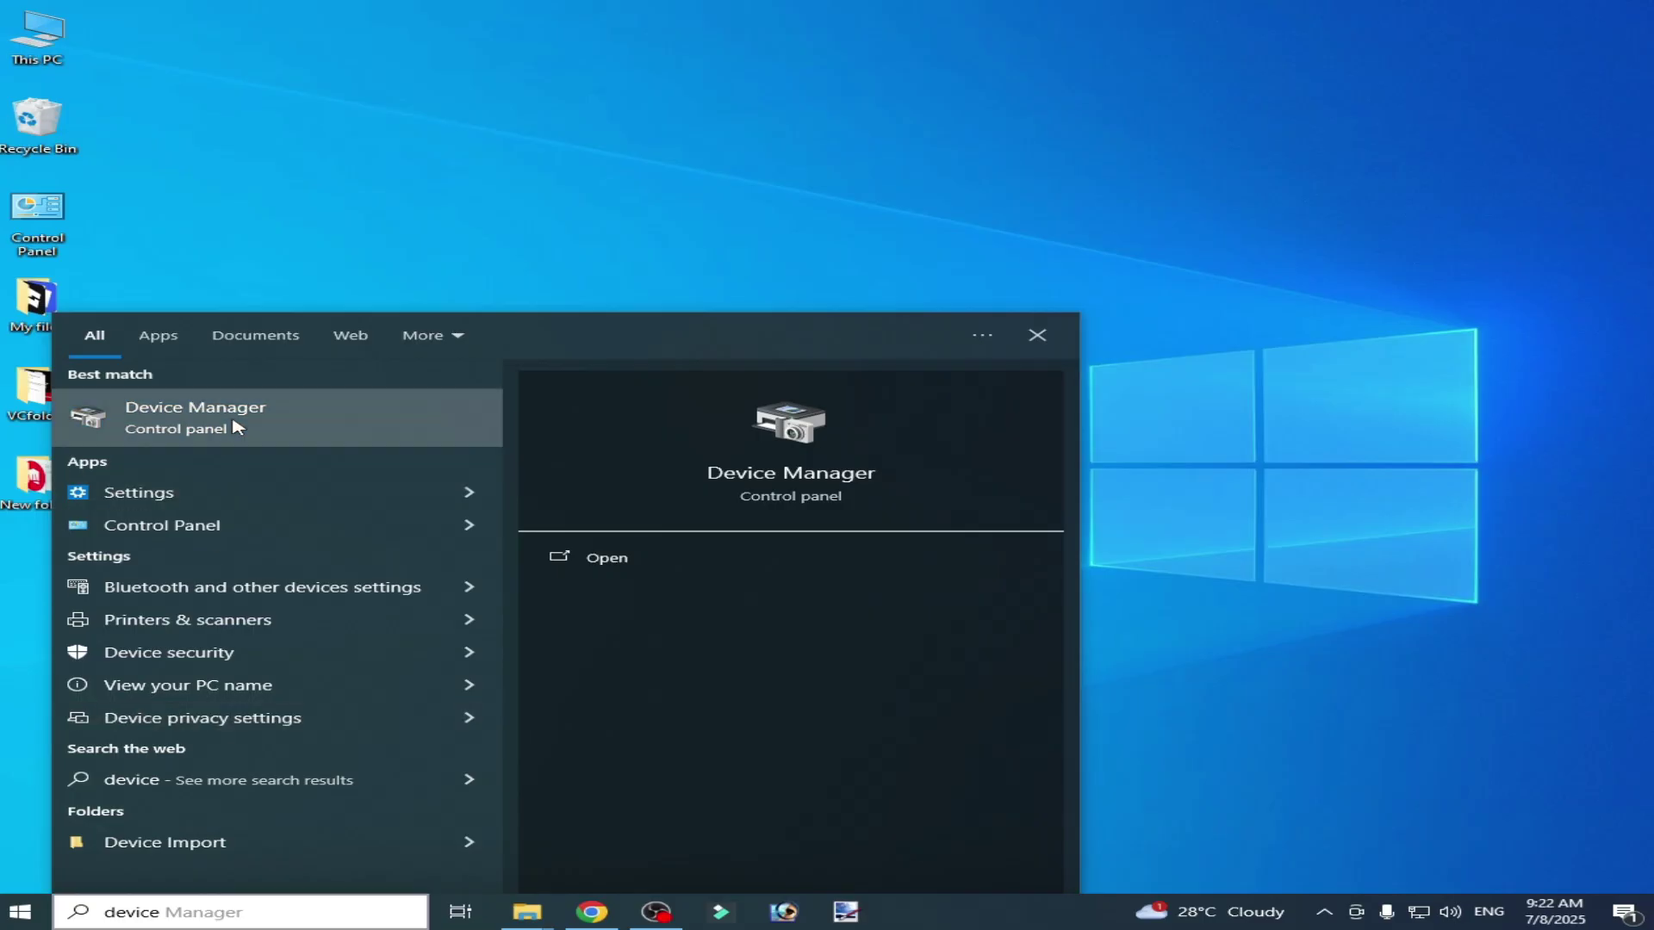
click(233, 424)
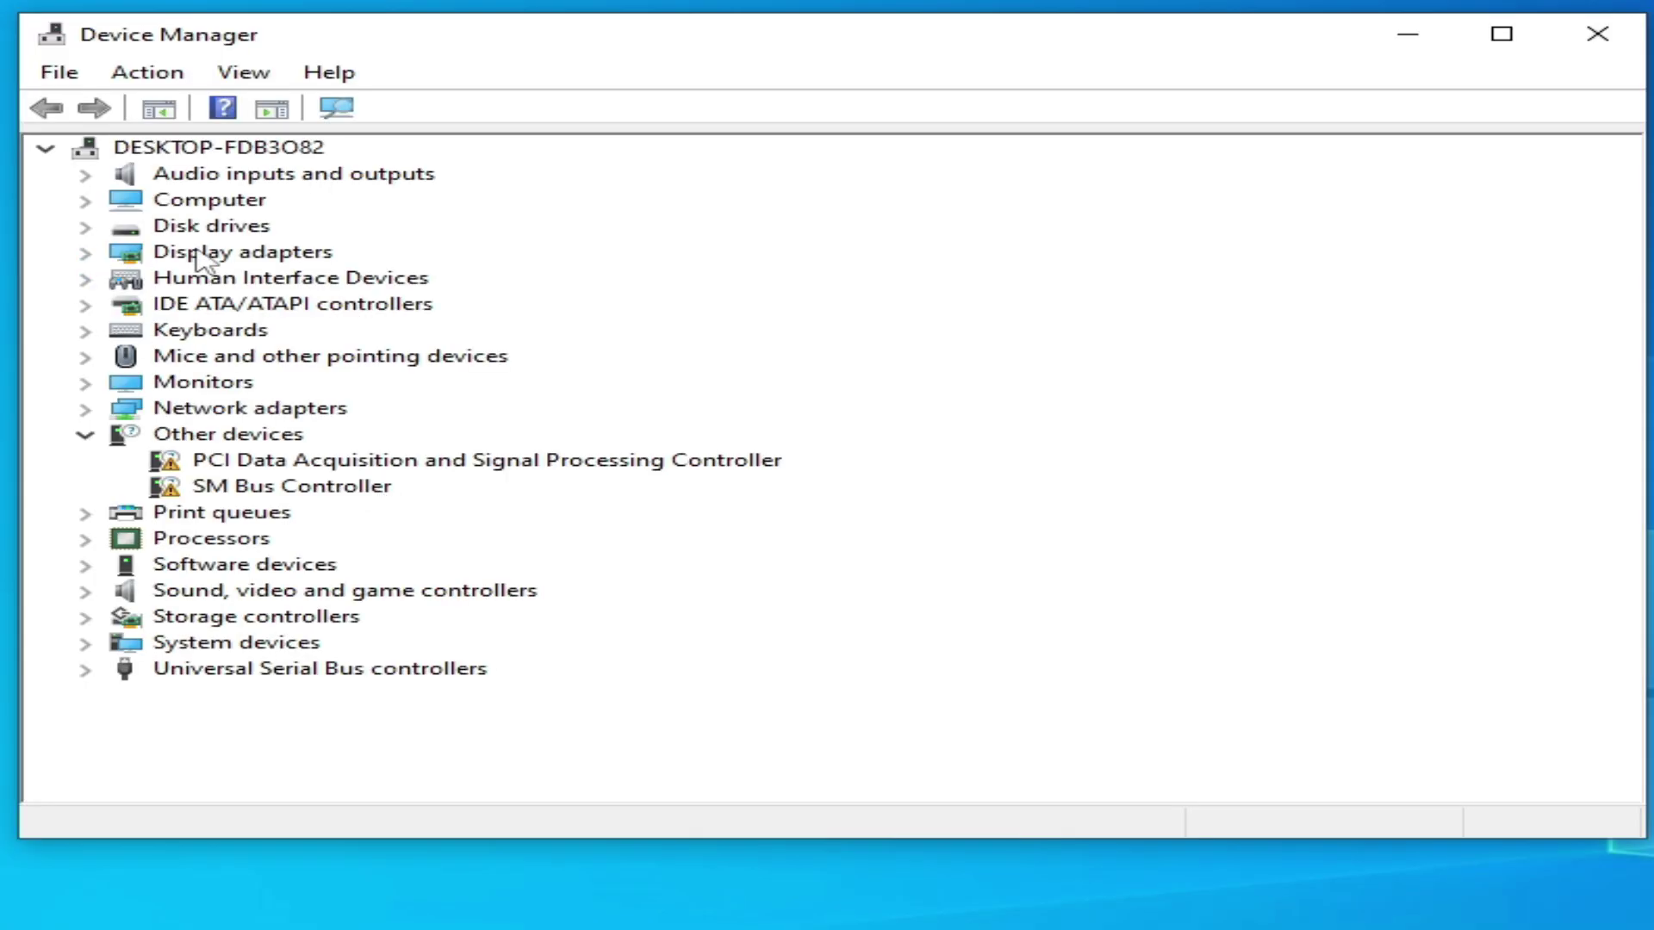
View the Intel(R) HD Graphics 4400 driver (version 20.19.15.5171) in its Properties, then close.
click(89, 253)
click(311, 282)
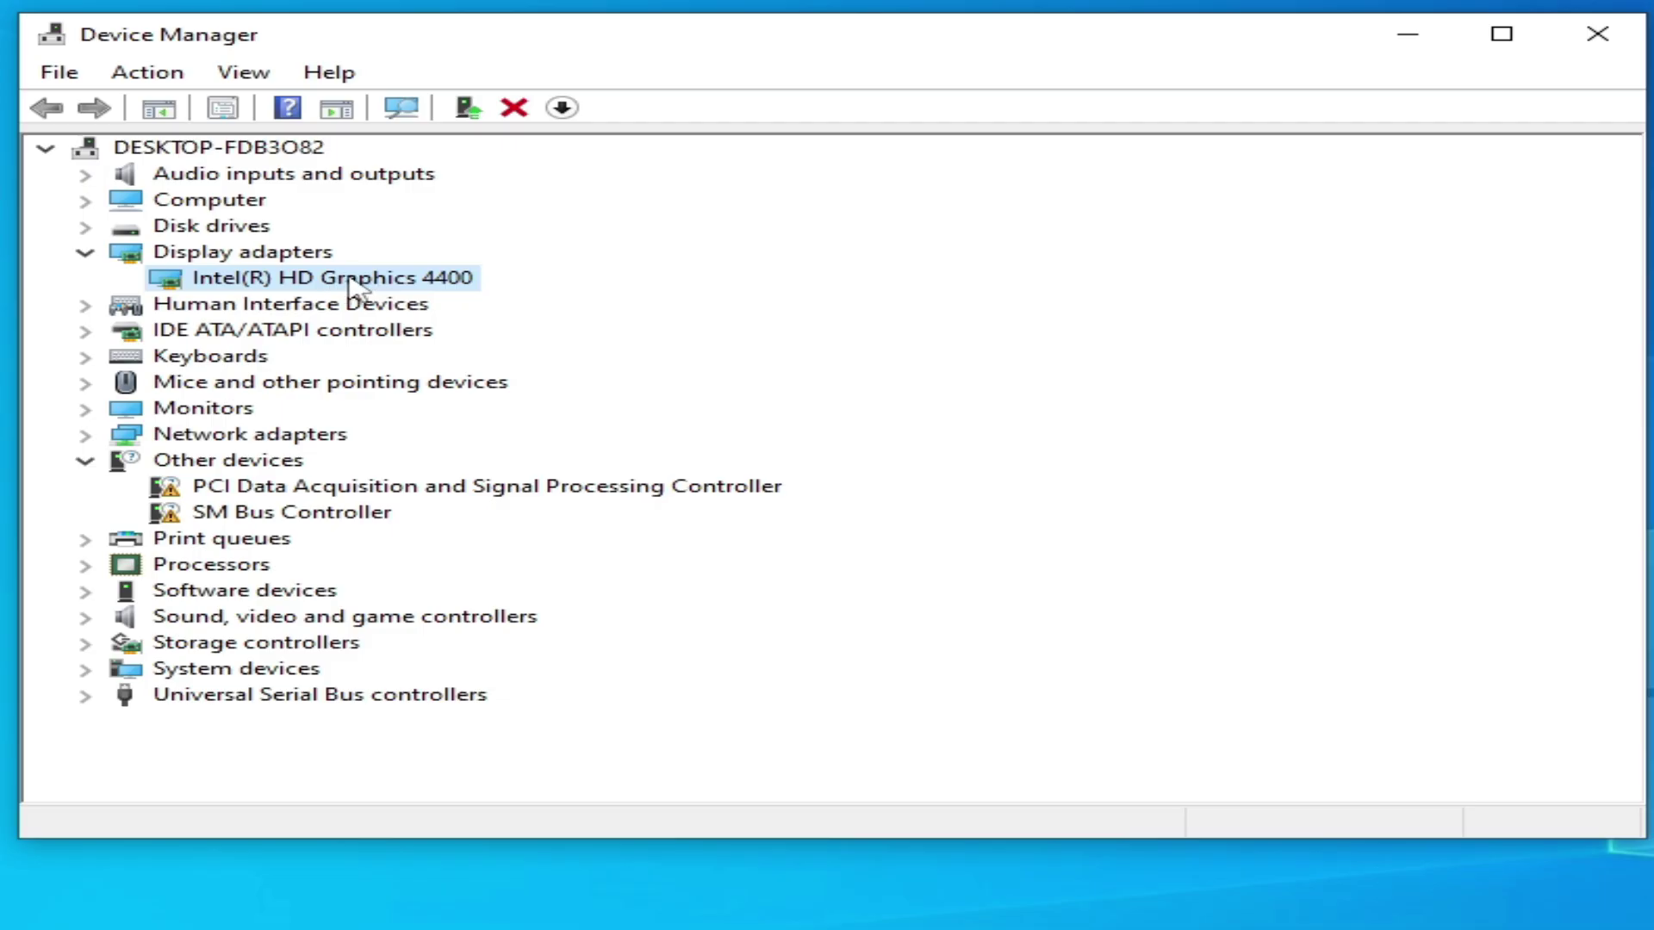
right_click(338, 282)
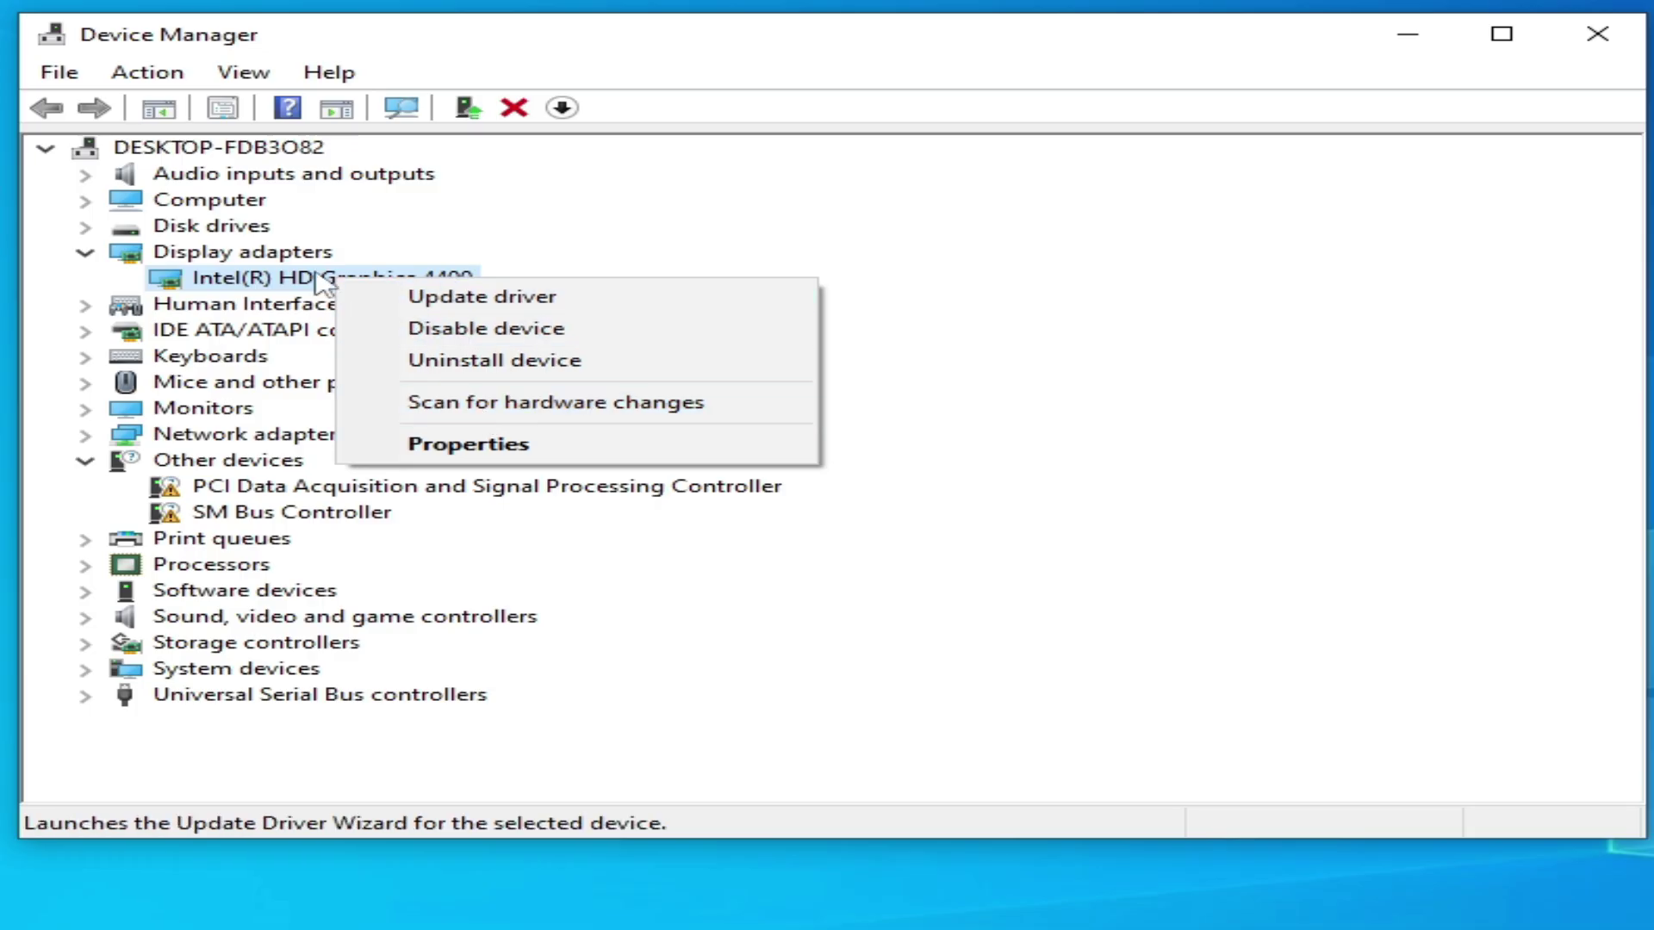
click(450, 443)
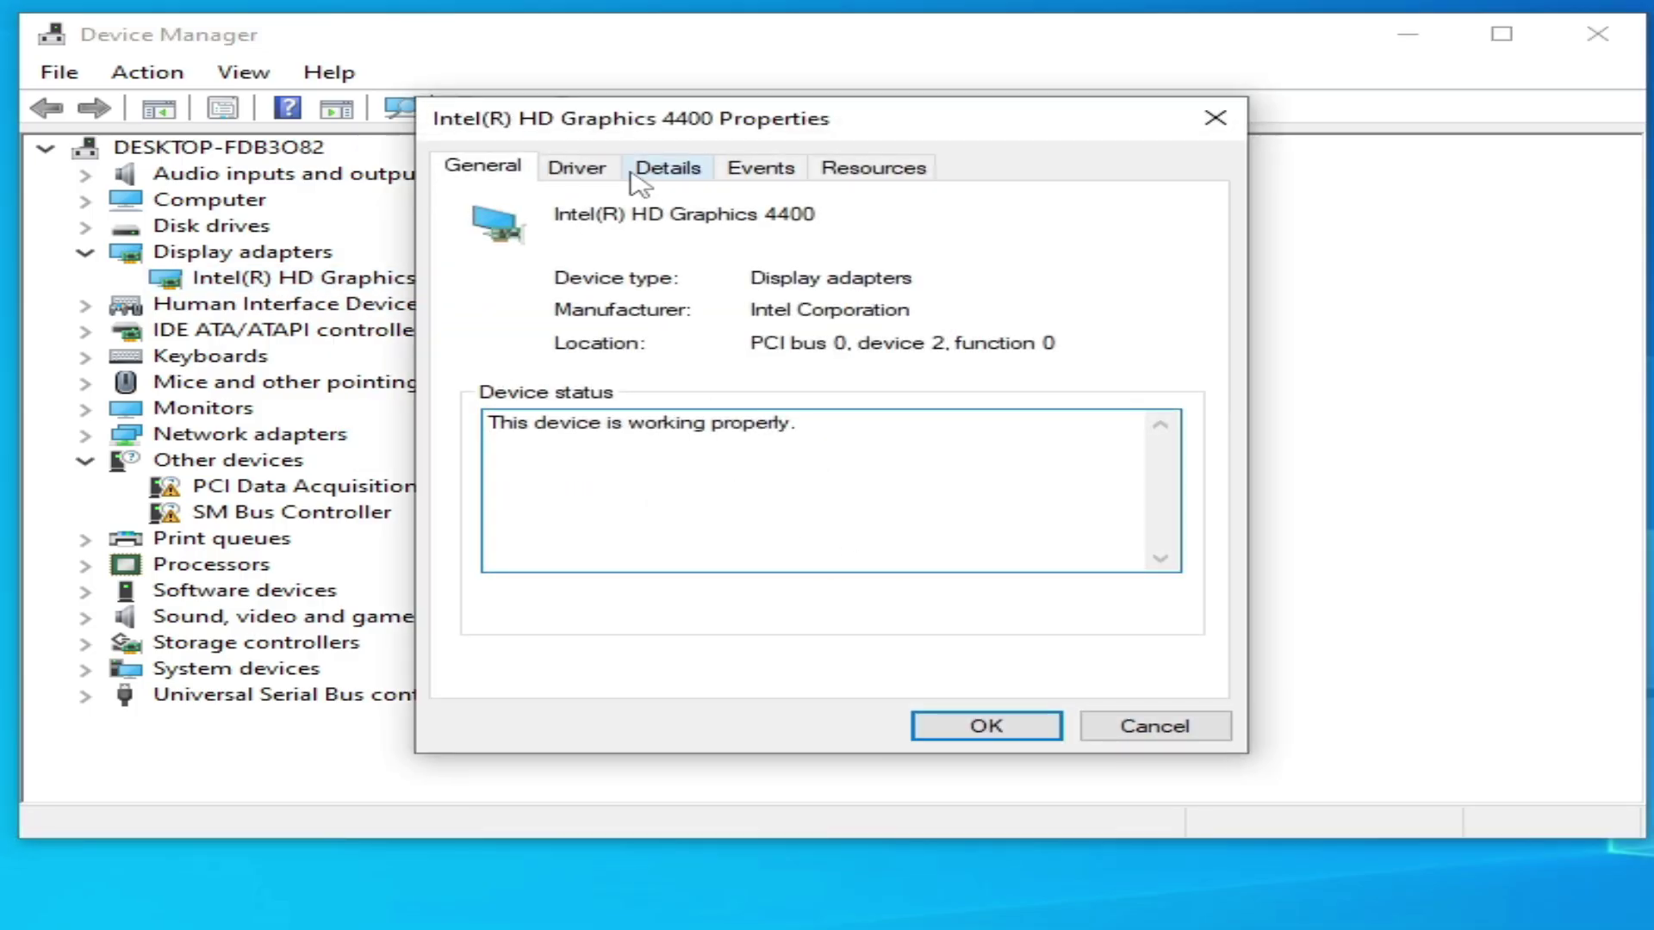
click(589, 172)
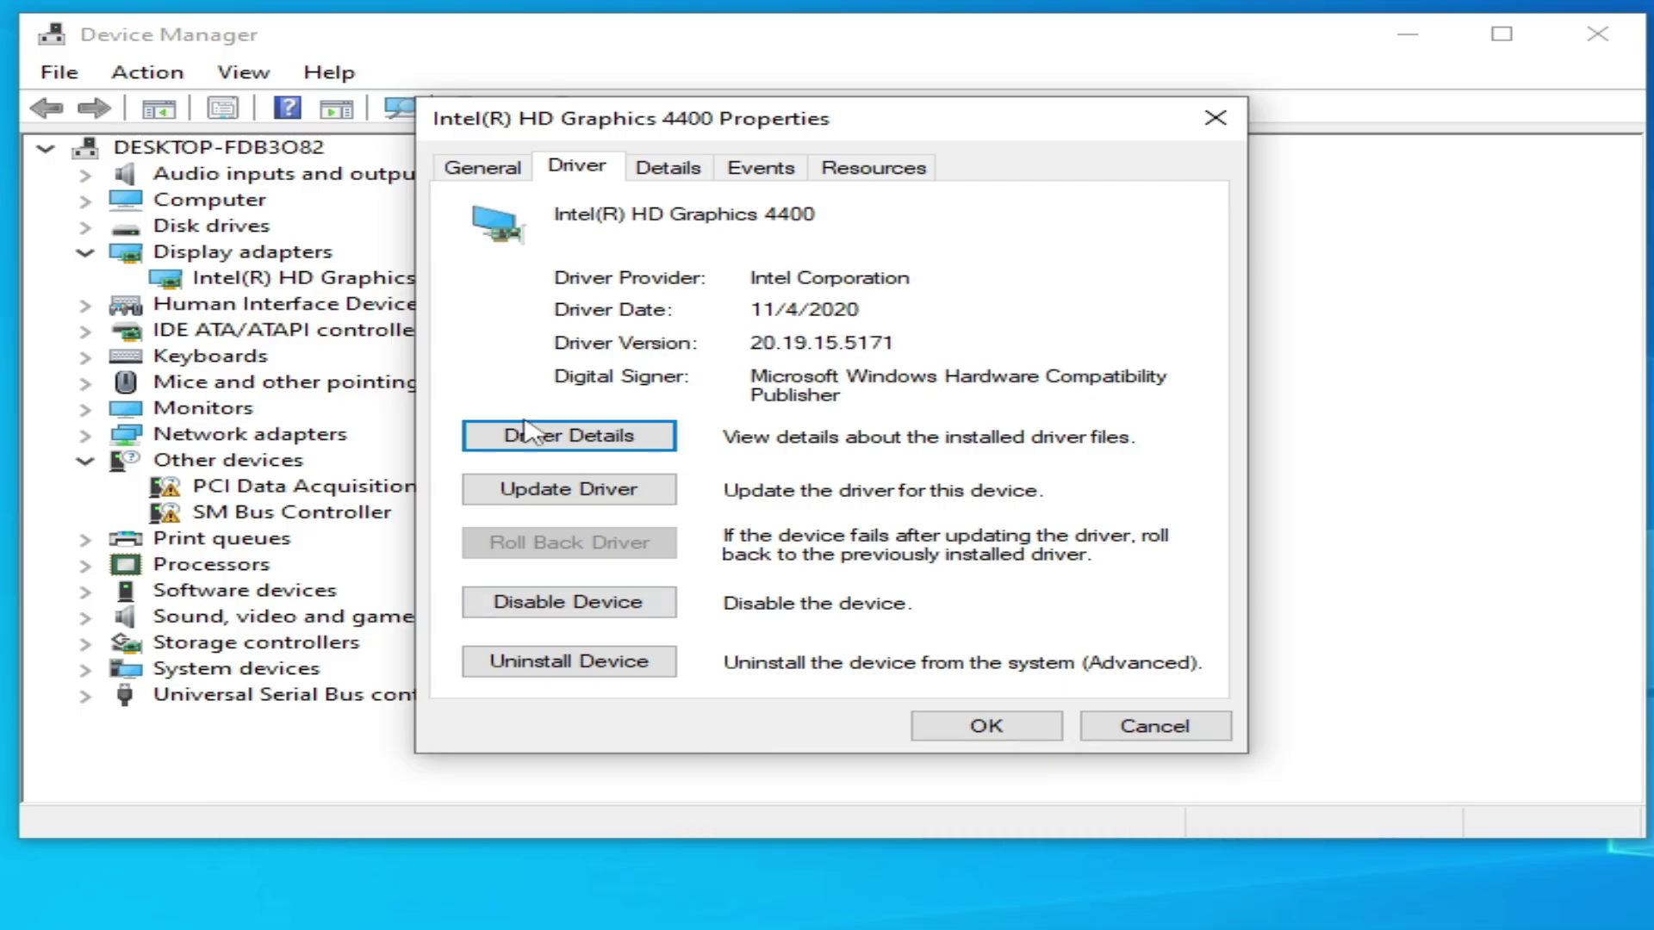
click(970, 731)
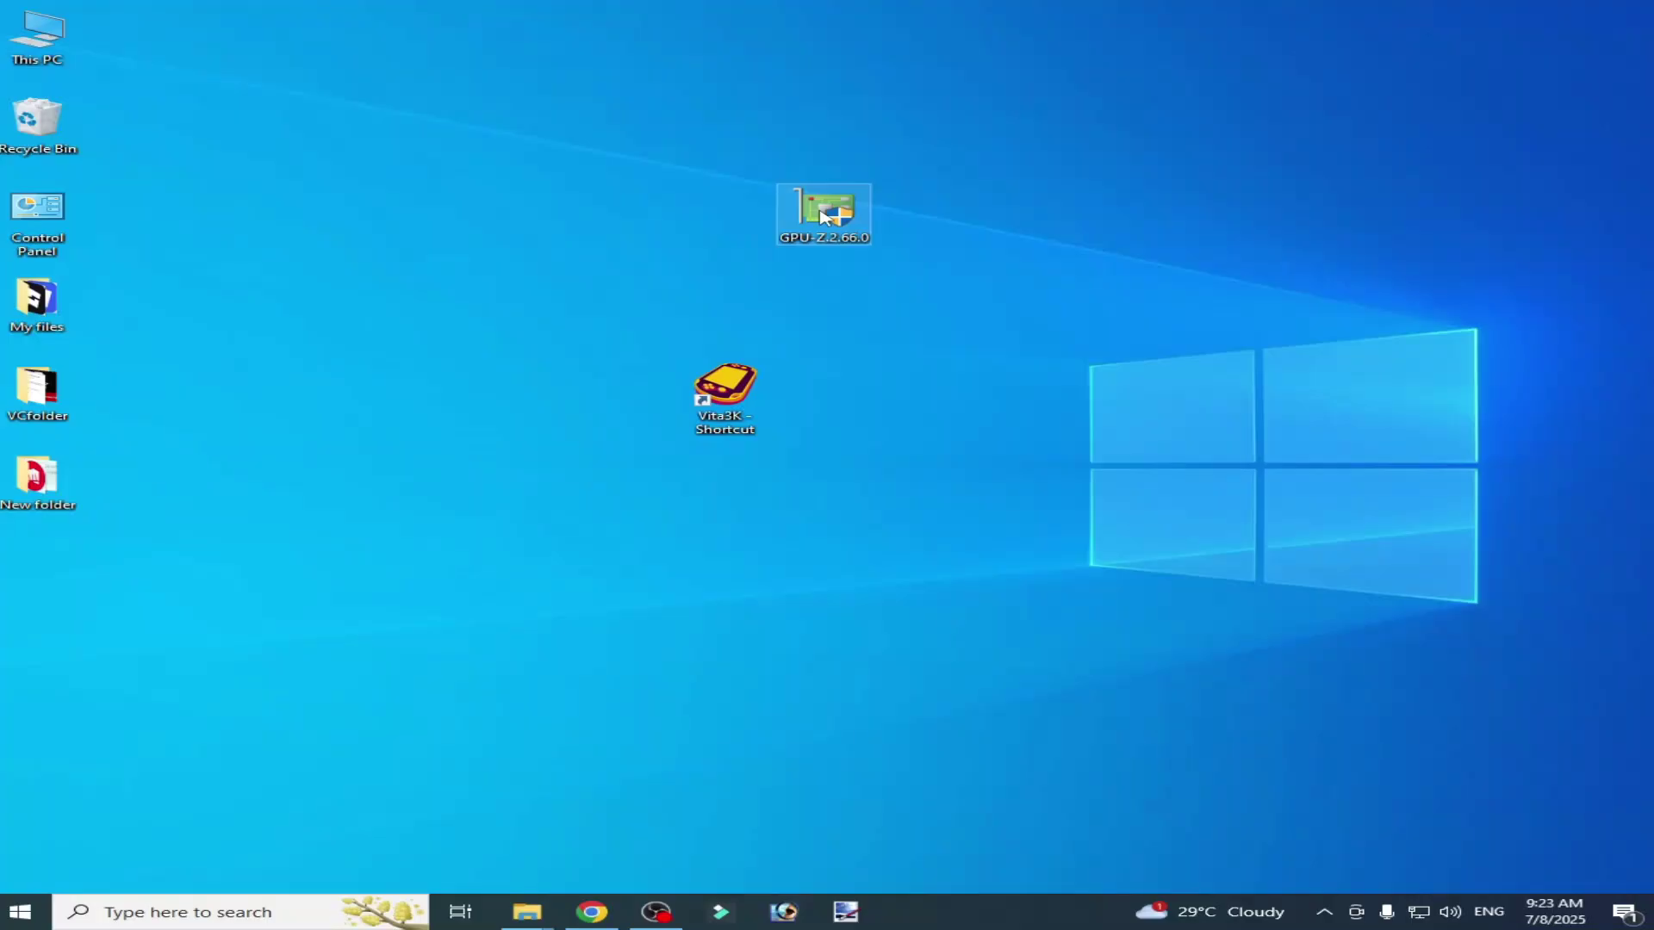
Run GPU-Z as administrator, check the Intel HD Graphics 4400 details and GPU list, then close.
right_click(820, 211)
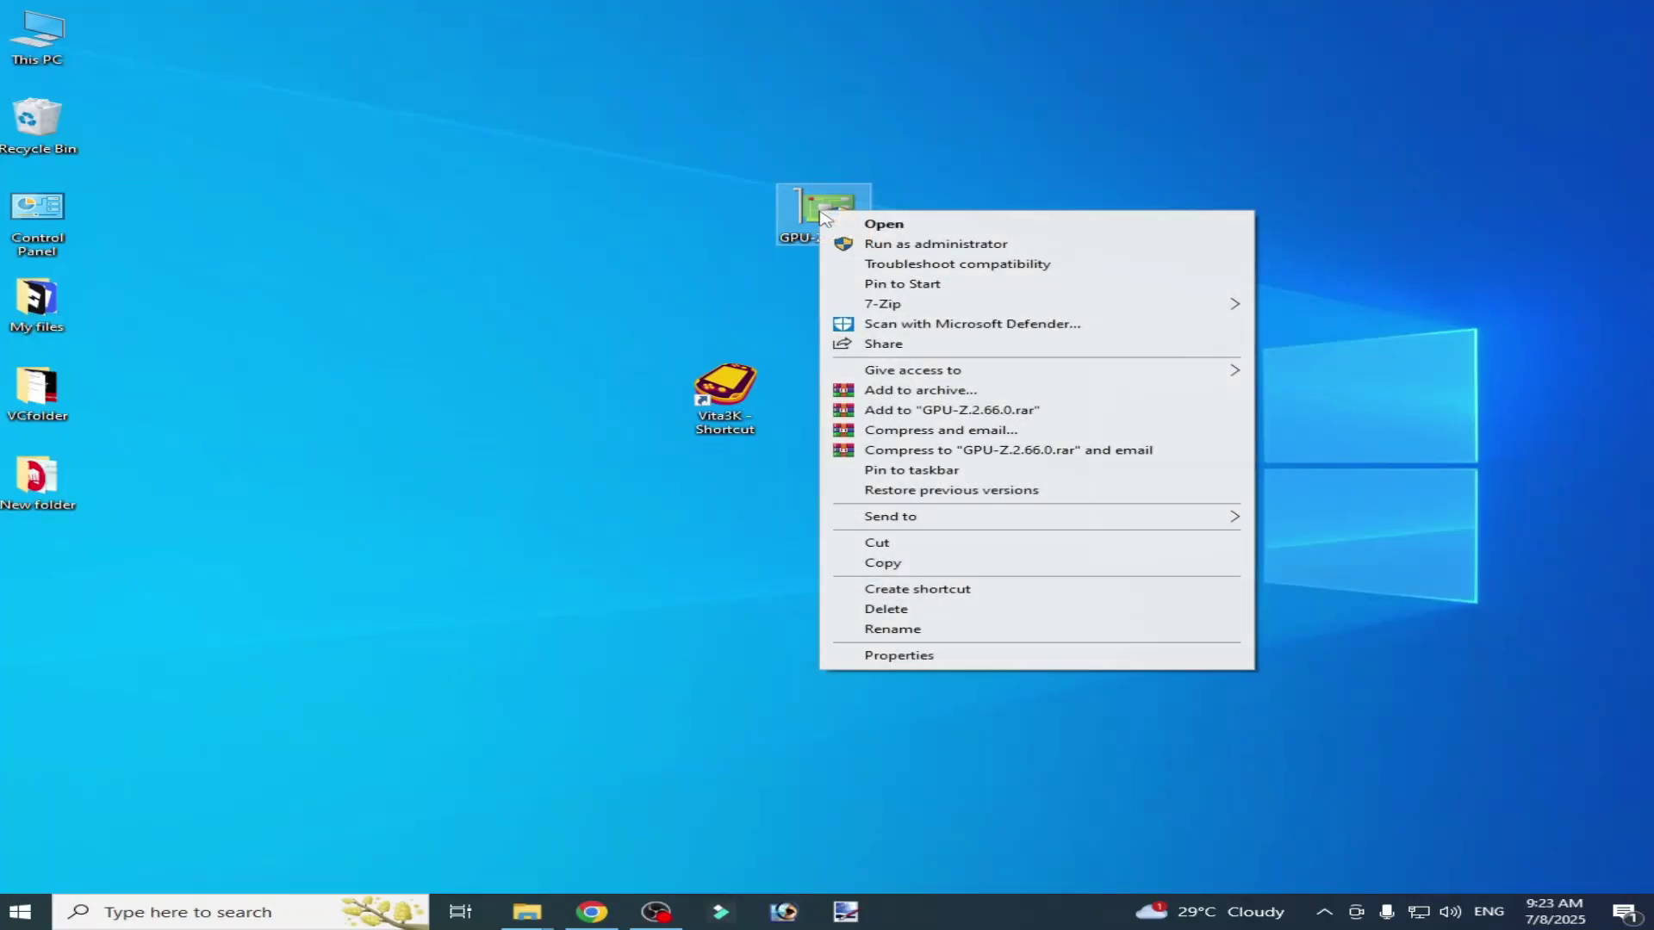
click(896, 246)
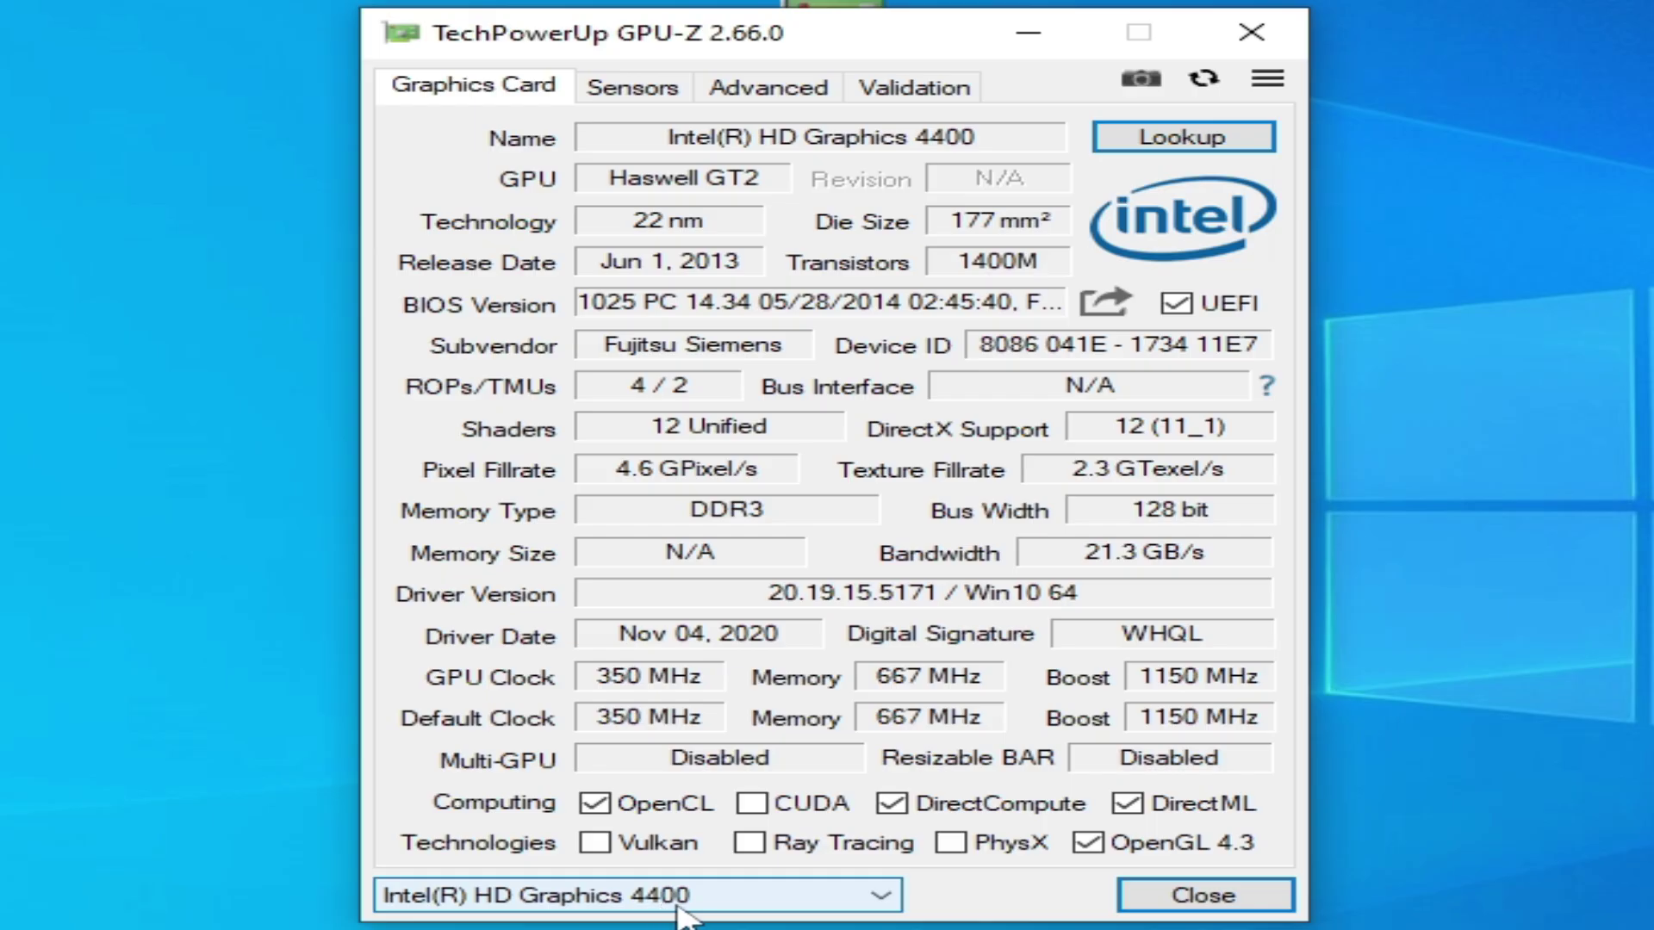
click(828, 897)
click(824, 900)
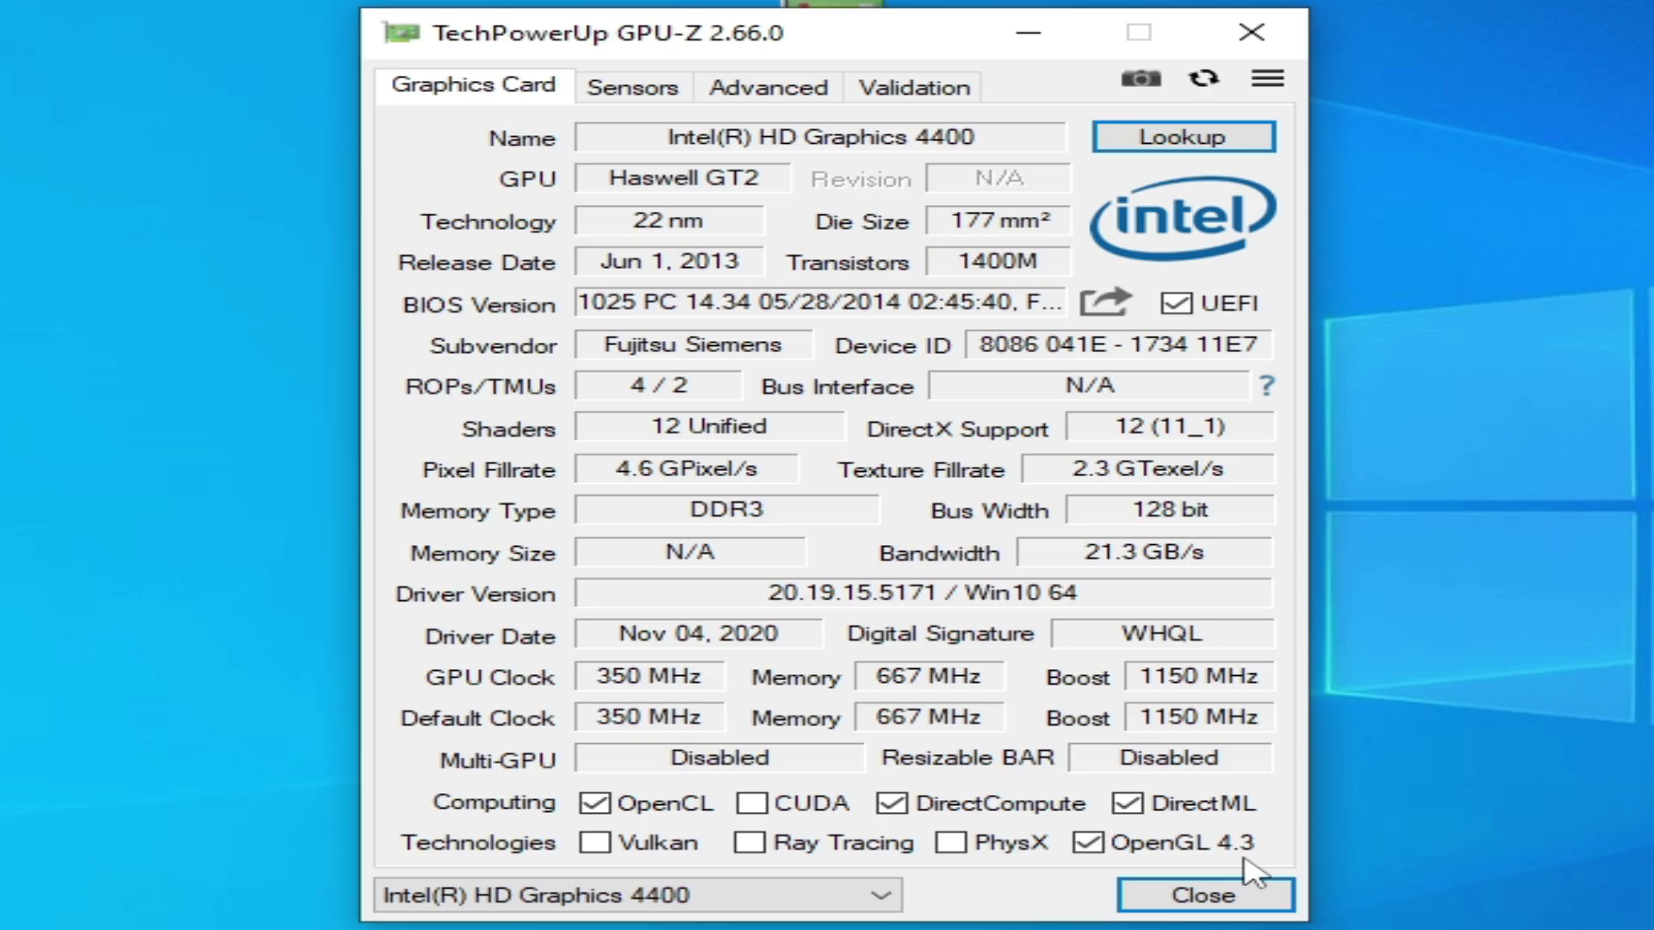
click(1247, 894)
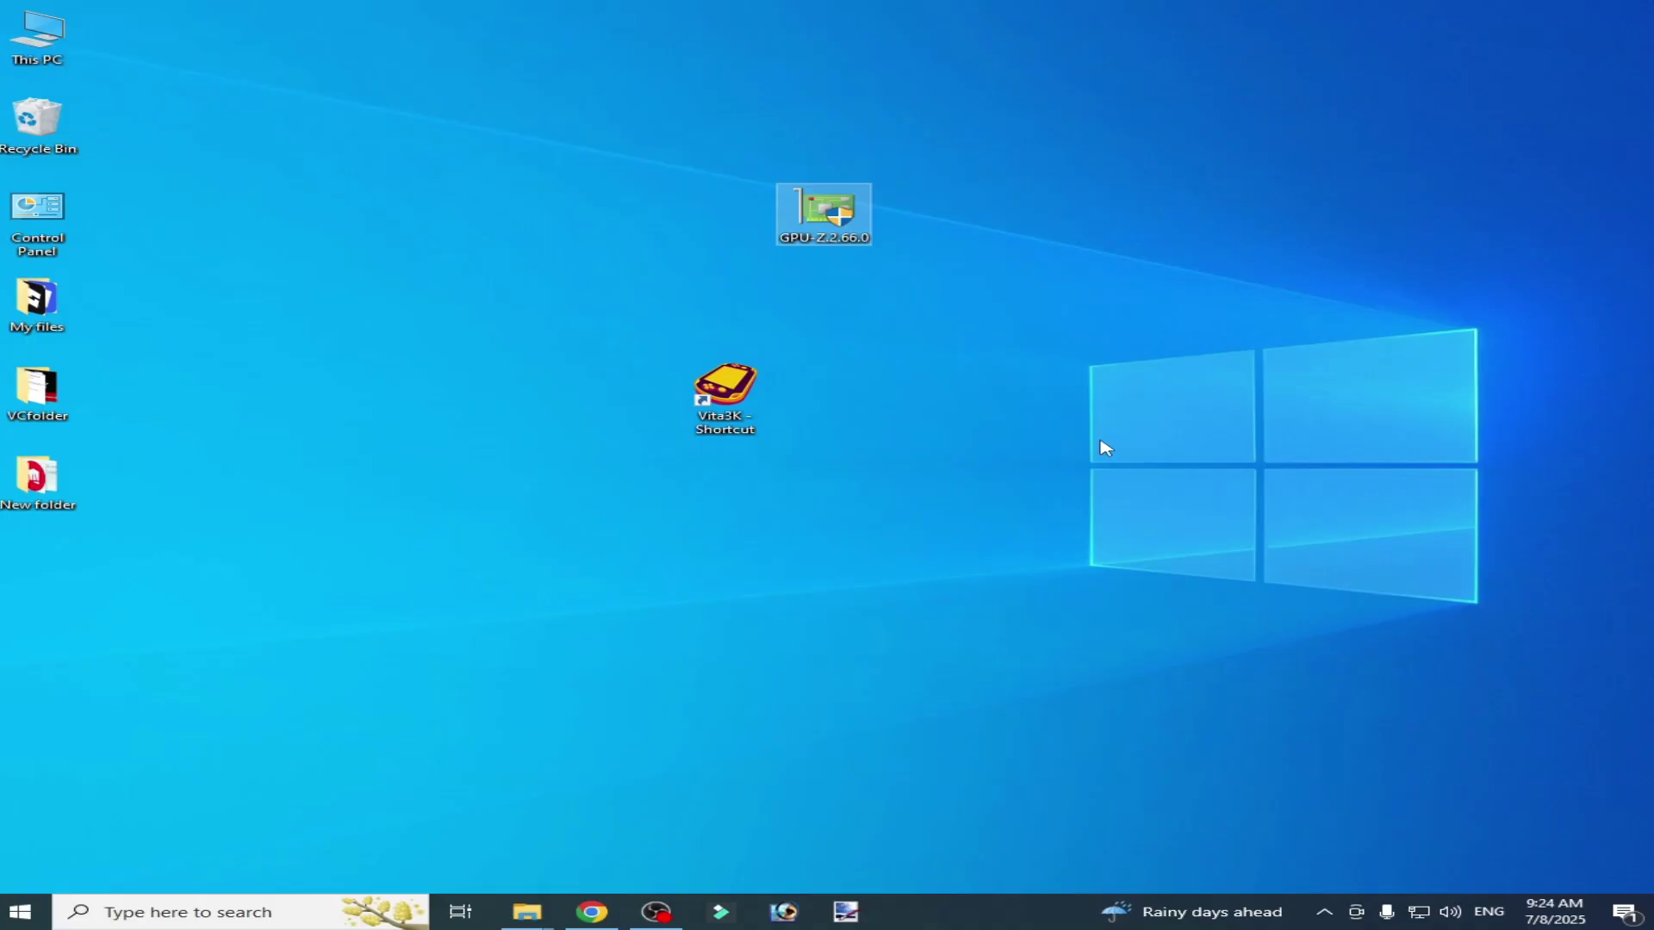